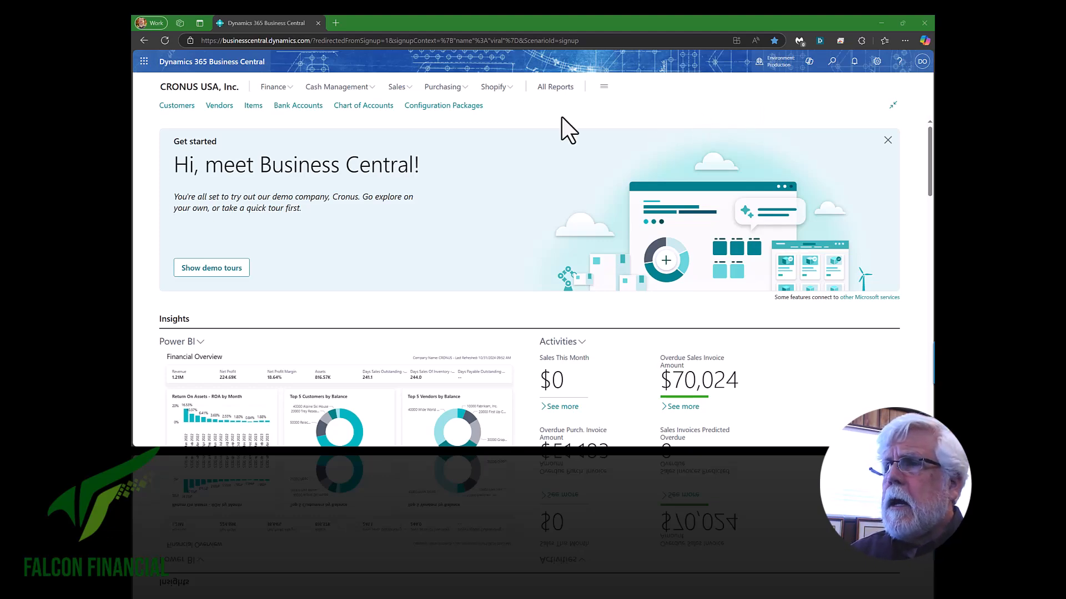
Search for "dimen" and open the Dimensions page.
click(831, 62)
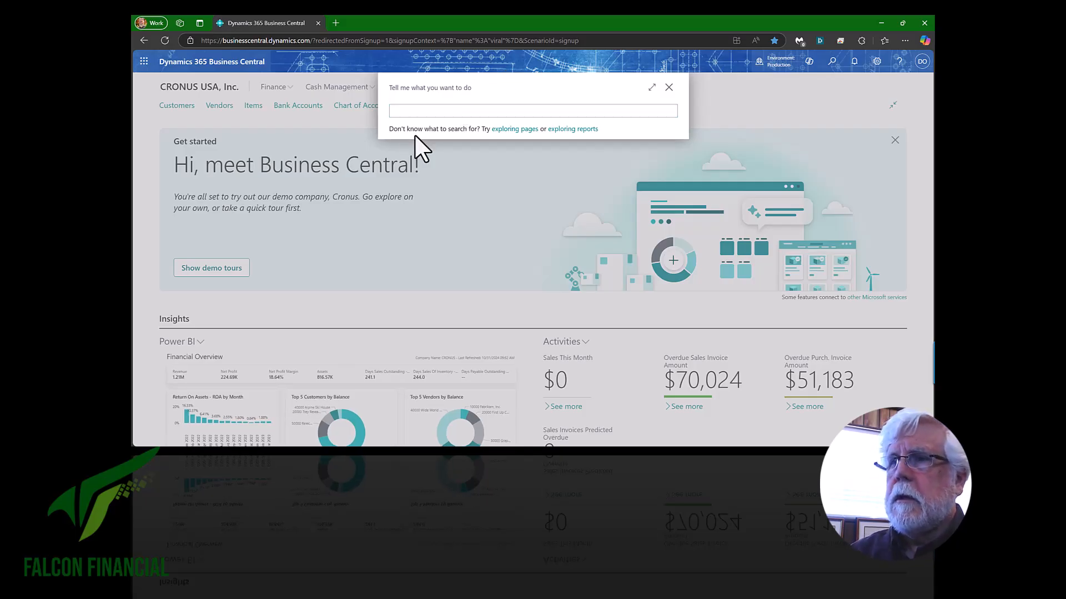
click(409, 110)
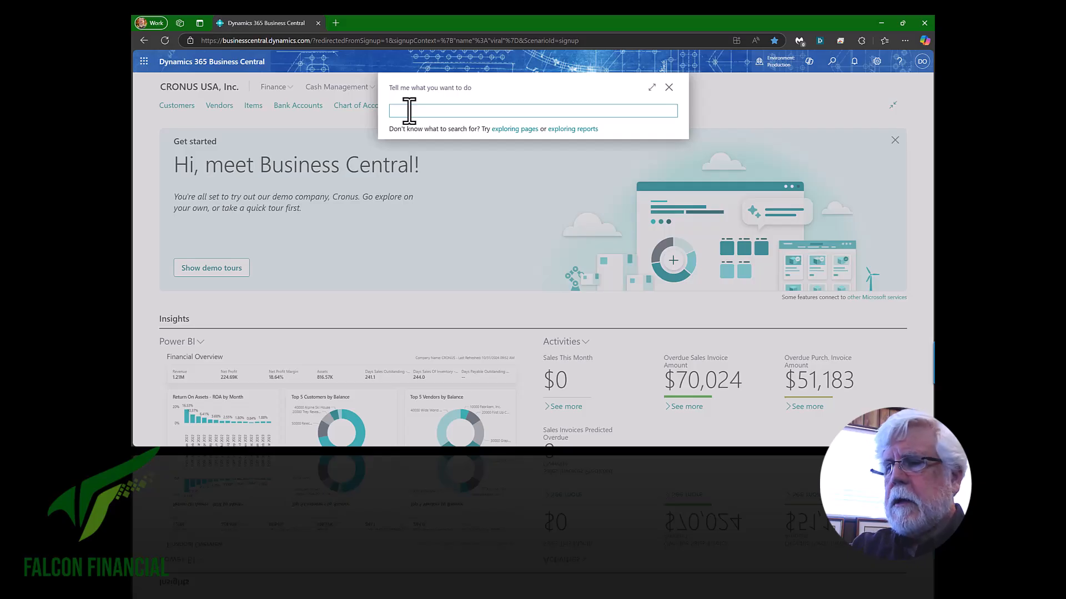
text(dimen)
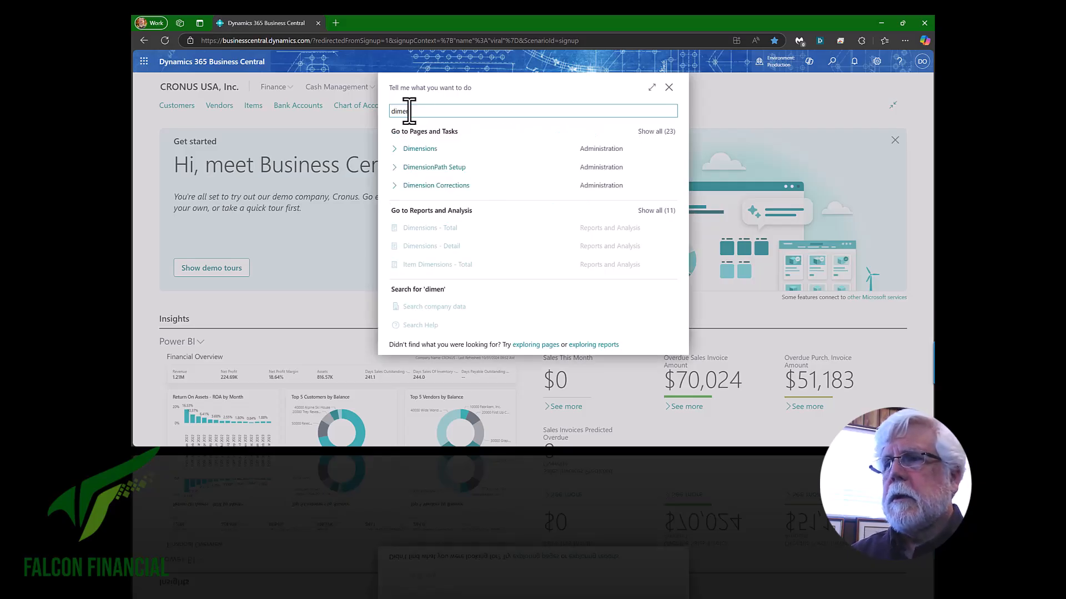
click(431, 154)
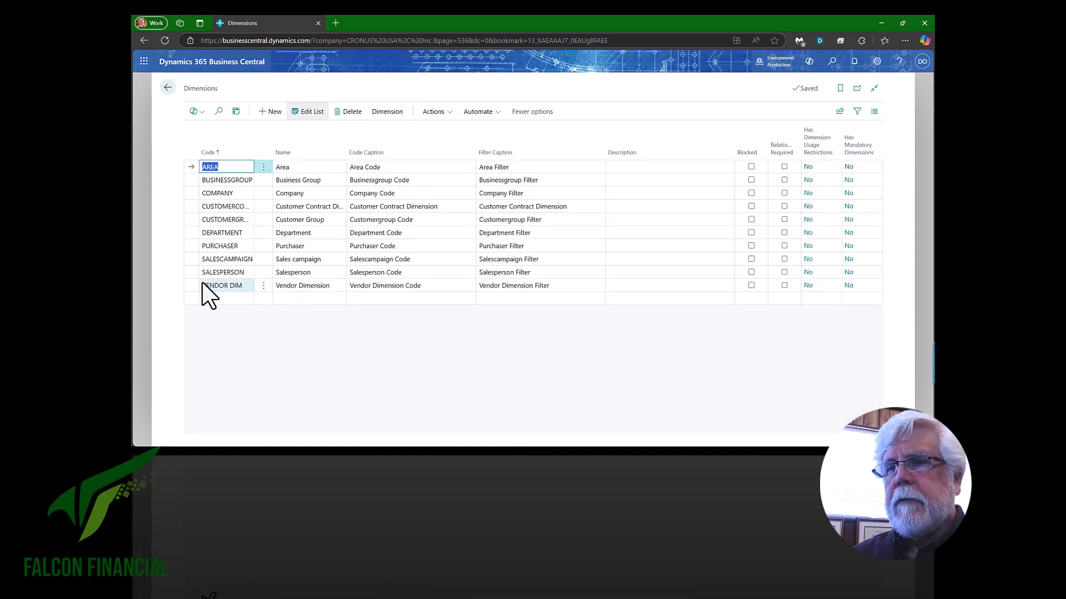
Review the dimension values set up for the VENDOR DIM dimension and return to the dimensions list.
click(234, 285)
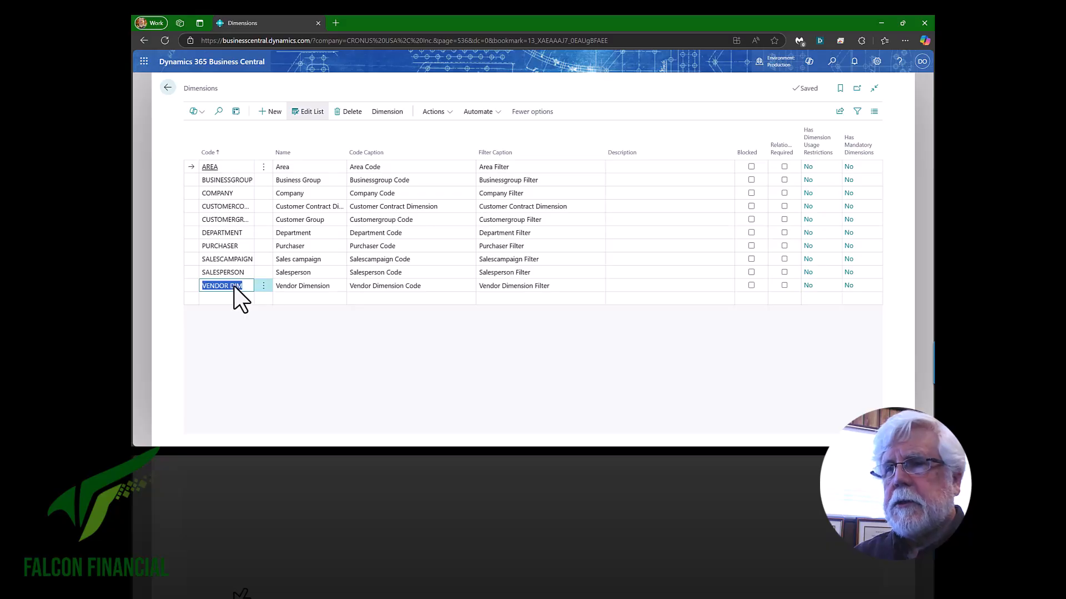
click(387, 111)
click(217, 135)
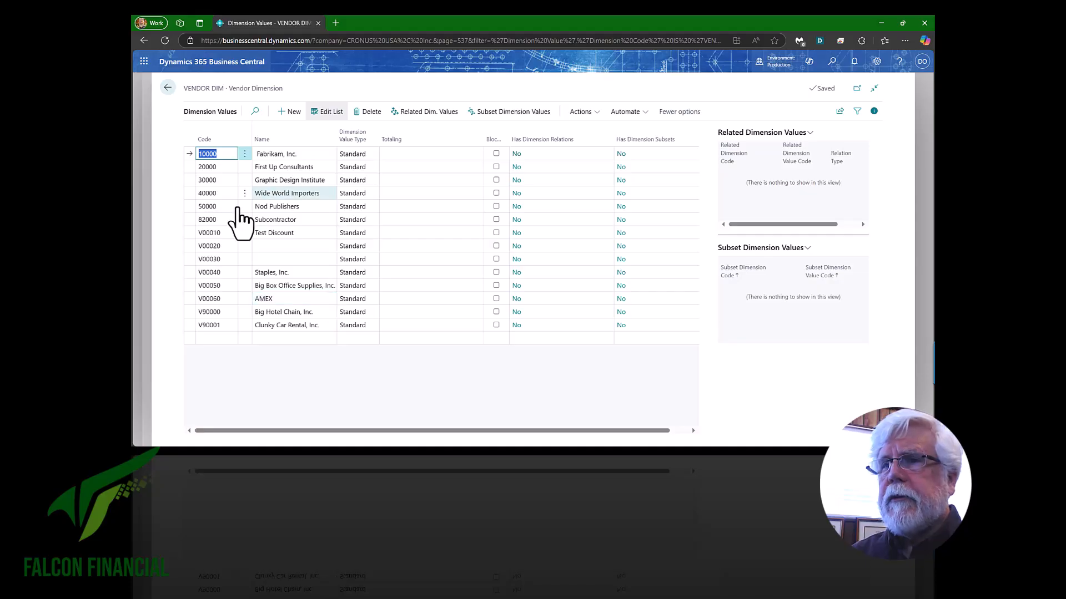
click(167, 88)
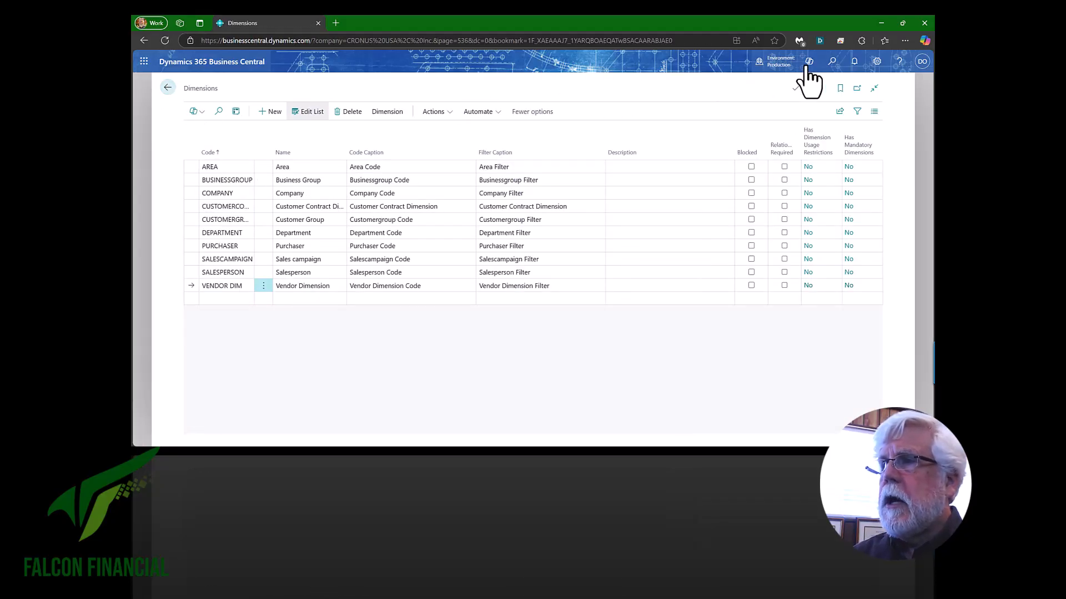
Open General Ledger Setup, check the global and shortcut dimension codes in its Dimensions section, and return to the home page.
click(827, 63)
text(gen led)
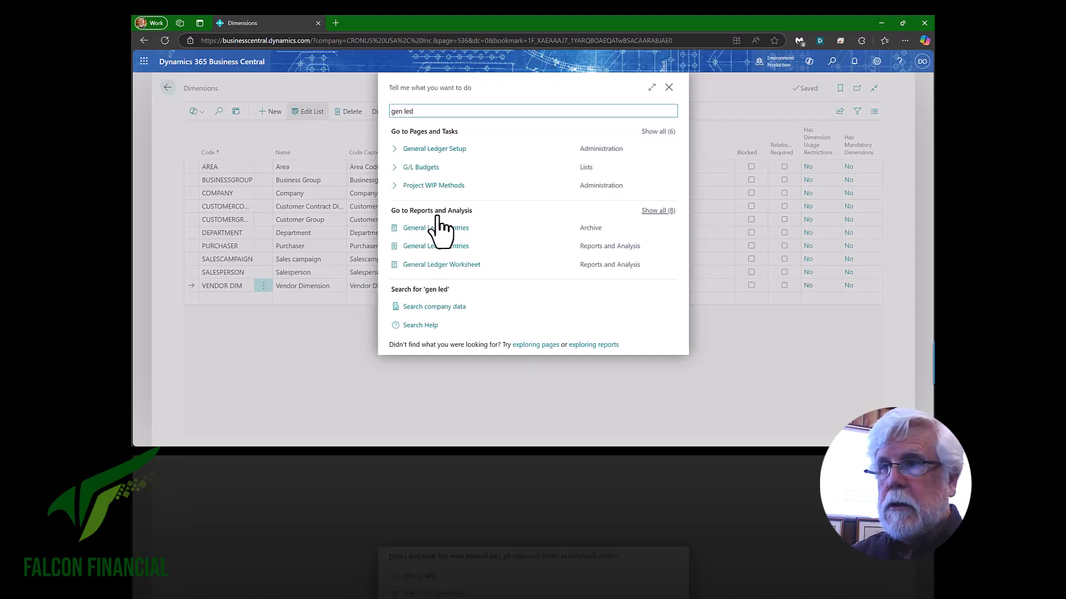
click(472, 149)
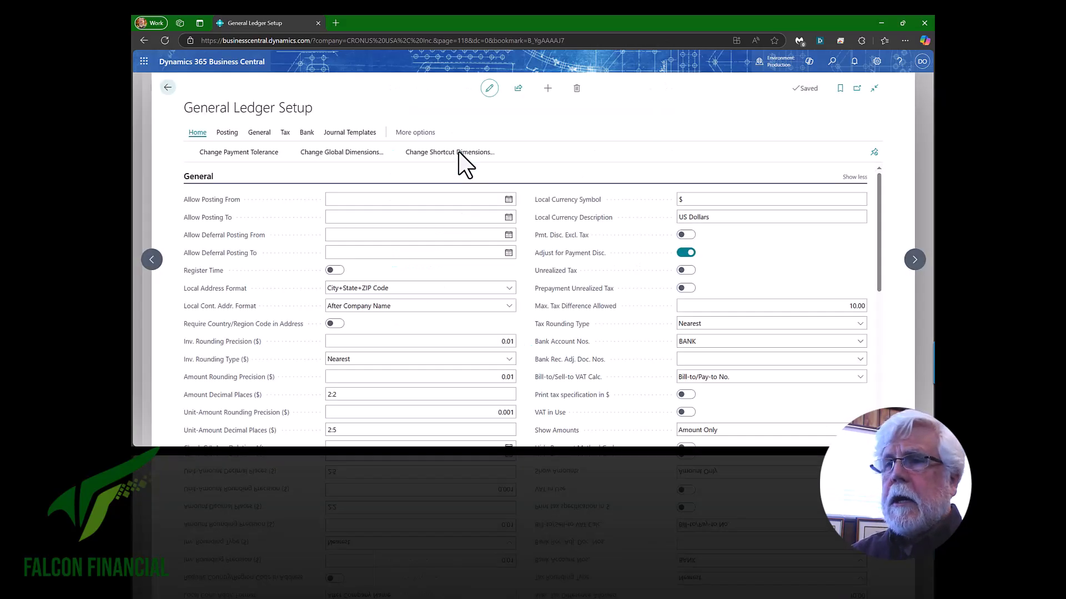
scroll(530, 192, down, 5)
scroll(532, 192, down, 2)
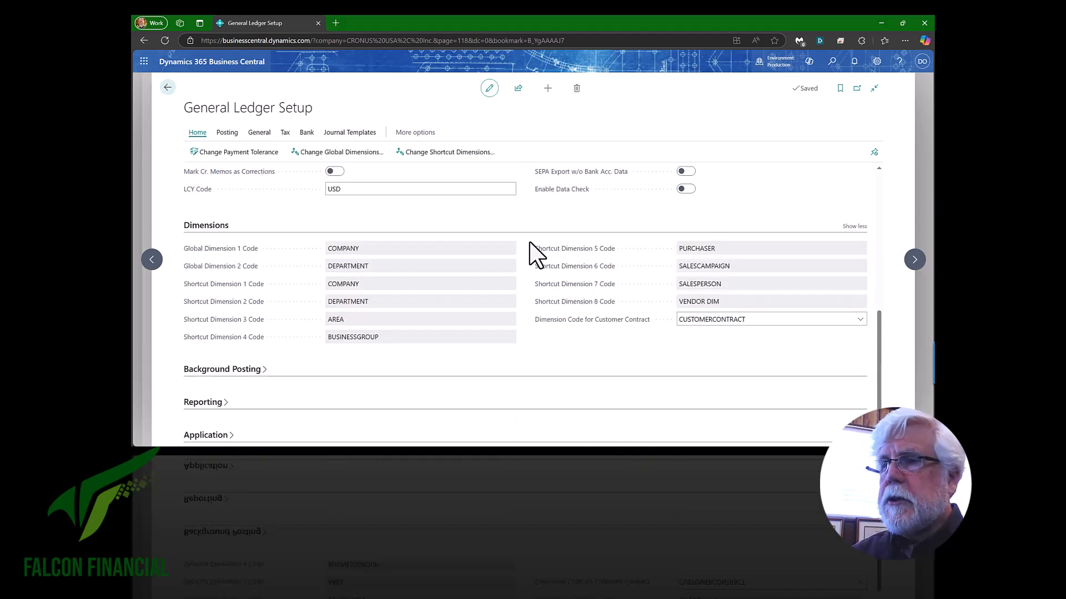
scroll(531, 244, down, 1)
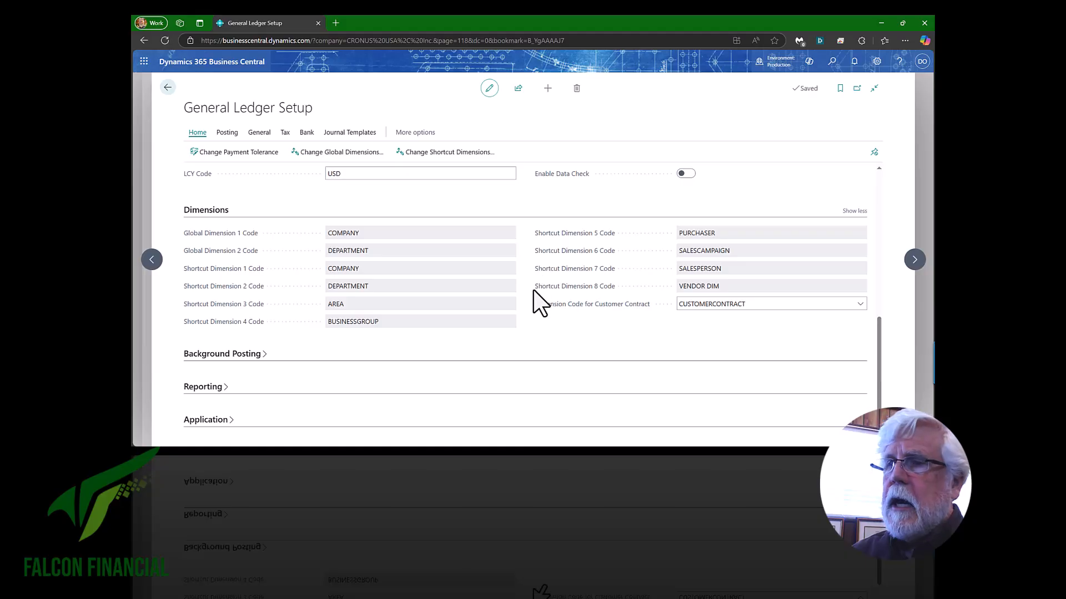
mouse_move(608, 291)
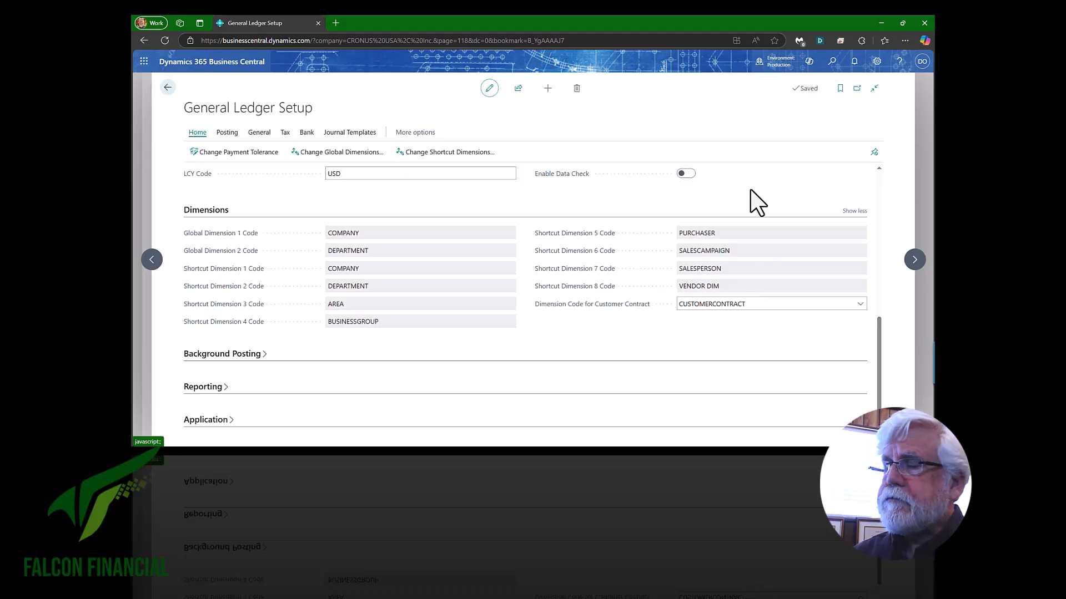
click(167, 93)
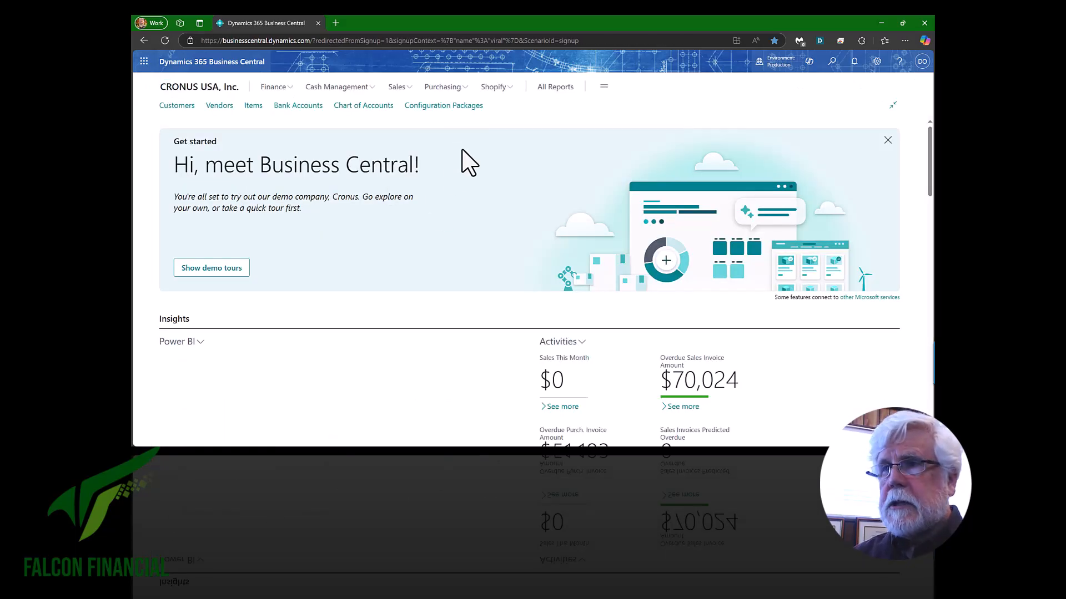
Open the purchasing vendor list and the vendor card for Big Box Office Supplies, Inc.
click(443, 88)
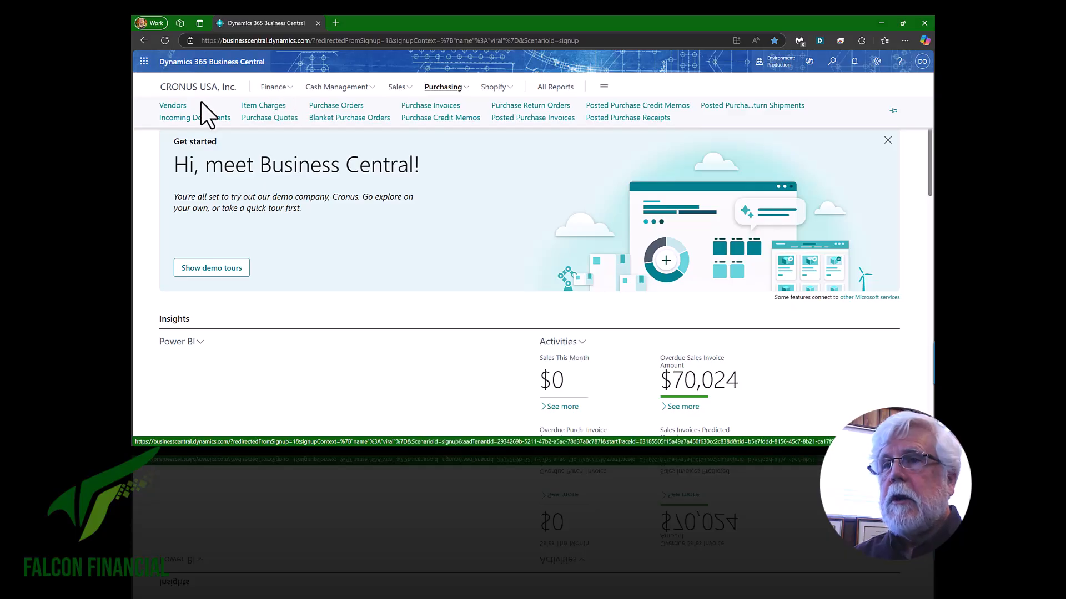
click(163, 106)
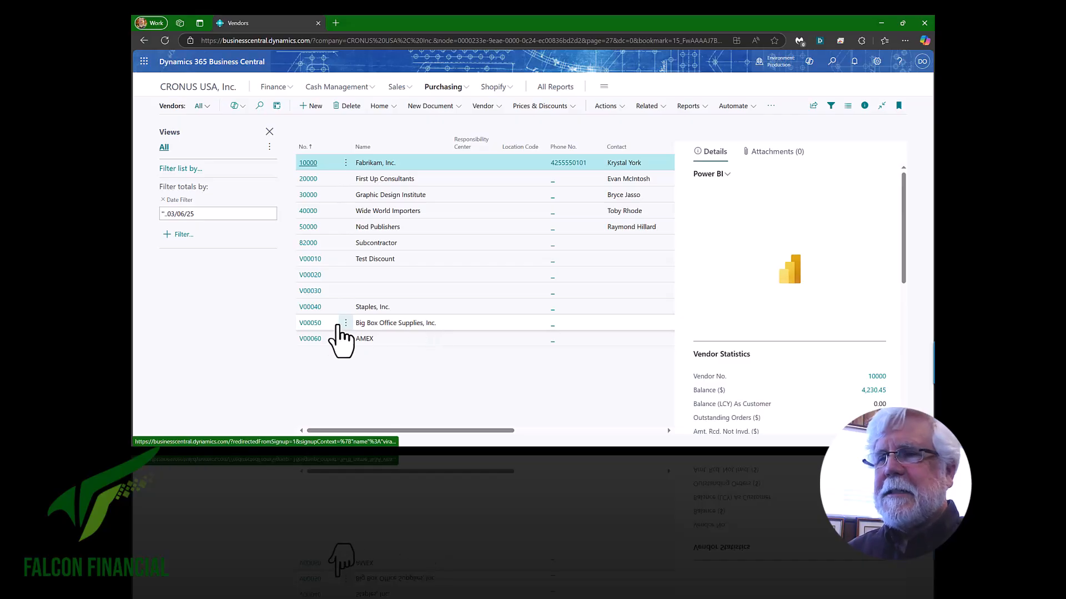
click(470, 321)
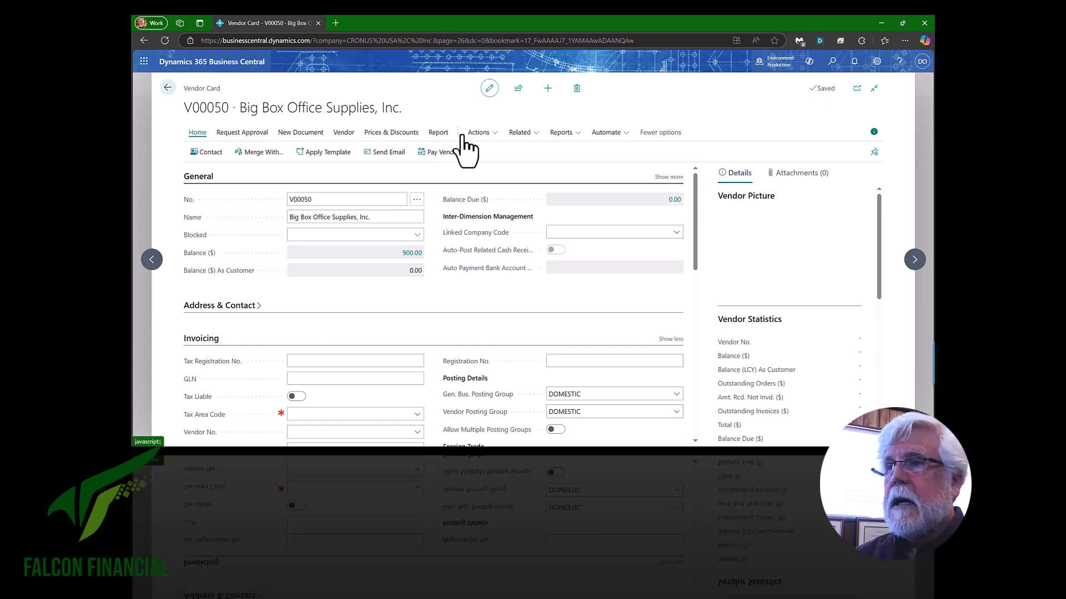
Check the default dimensions assigned to the Big Box Office Supplies vendor and return to the vendor list.
click(351, 135)
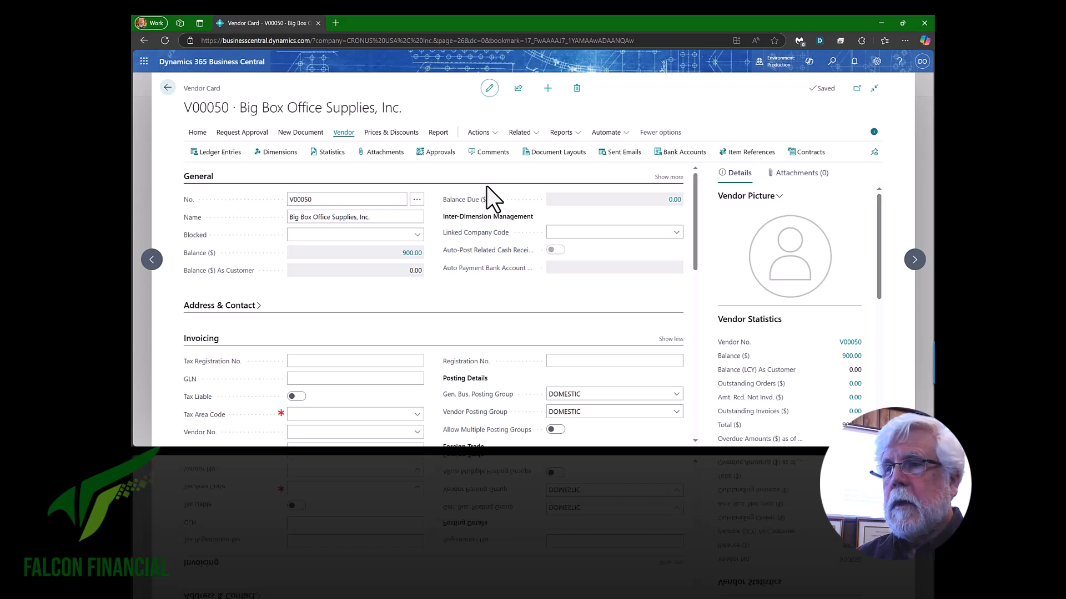
key(alt+d)
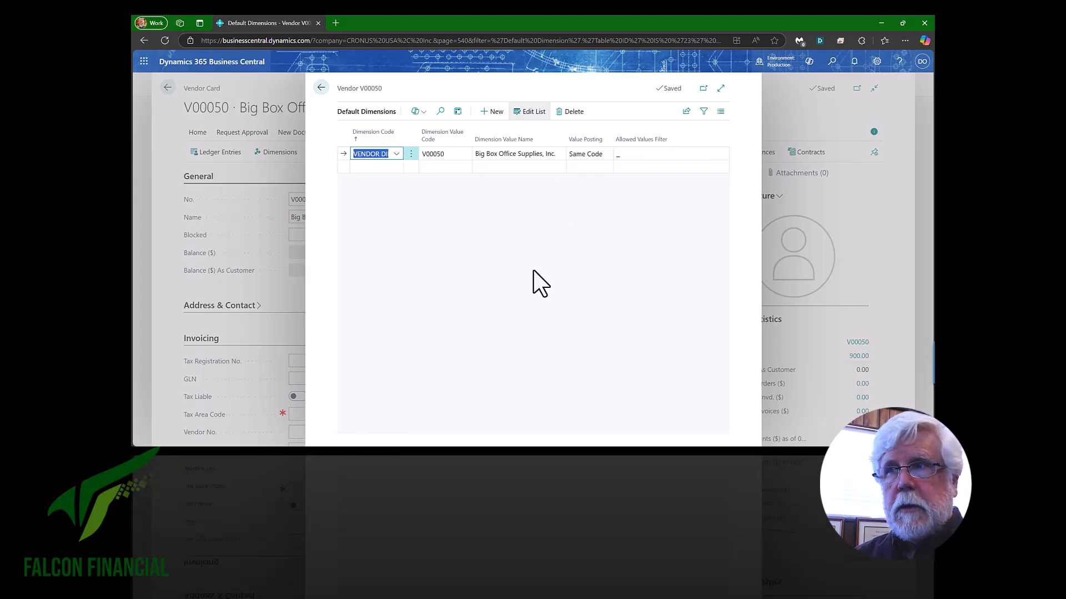
click(321, 87)
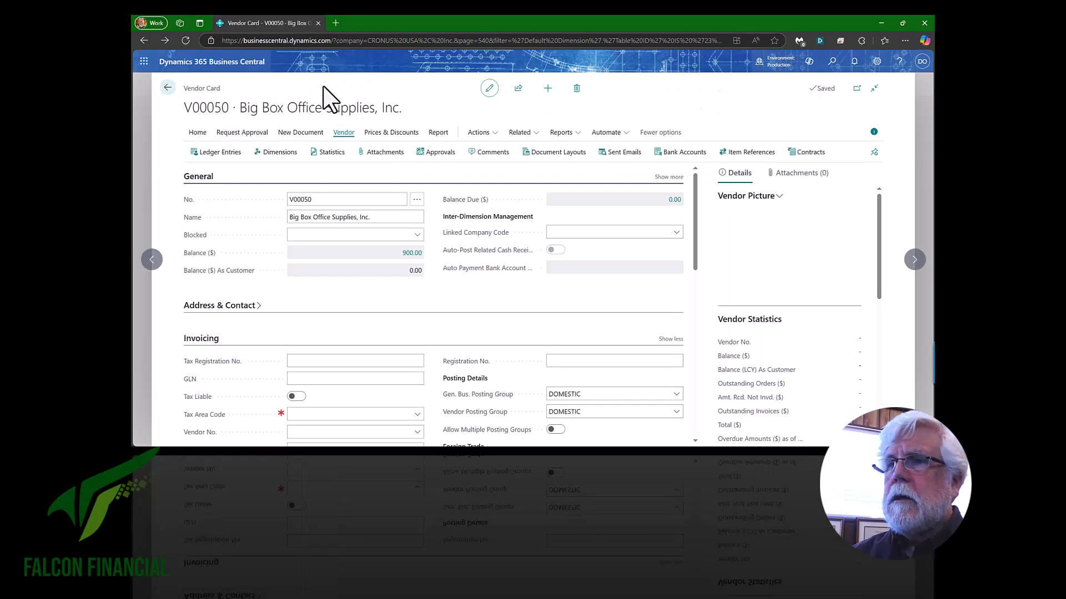
click(166, 89)
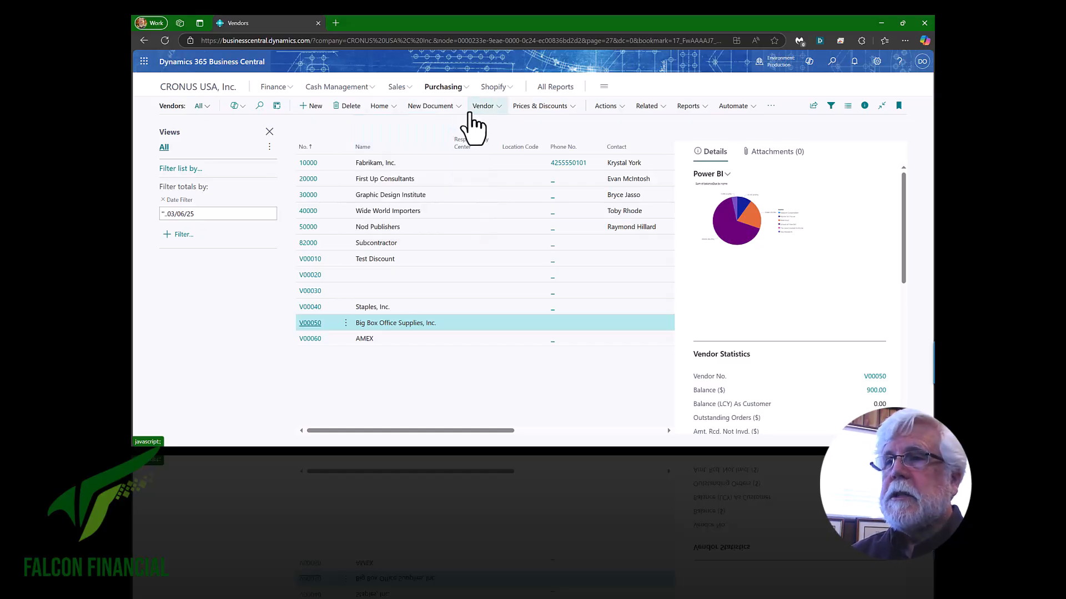
Create a new purchase invoice for Big Box Office Supplies, Inc. with vendor invoice number Test1.
click(449, 111)
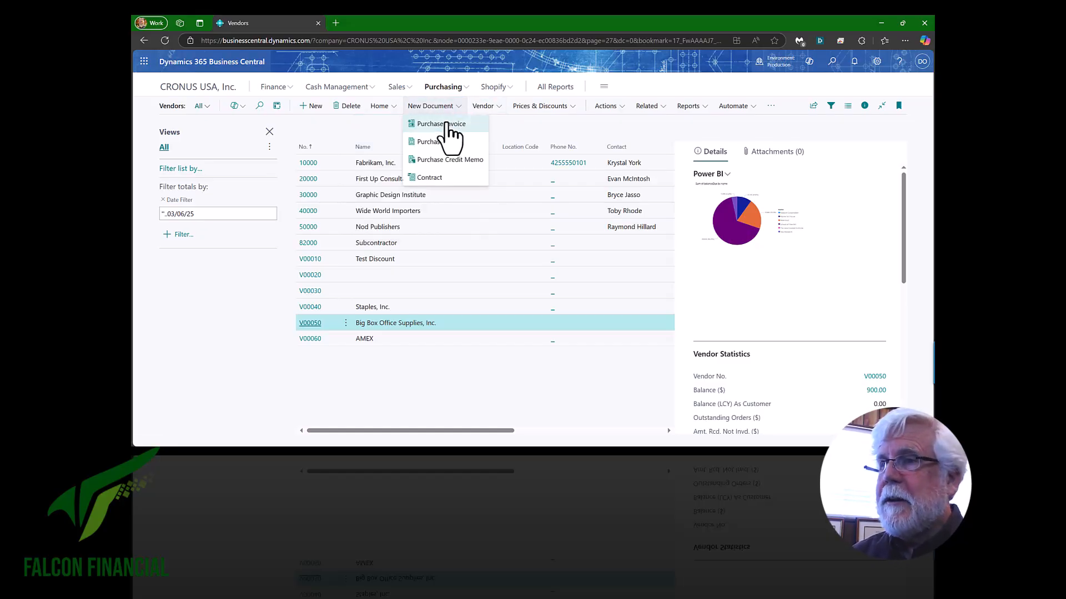
click(444, 125)
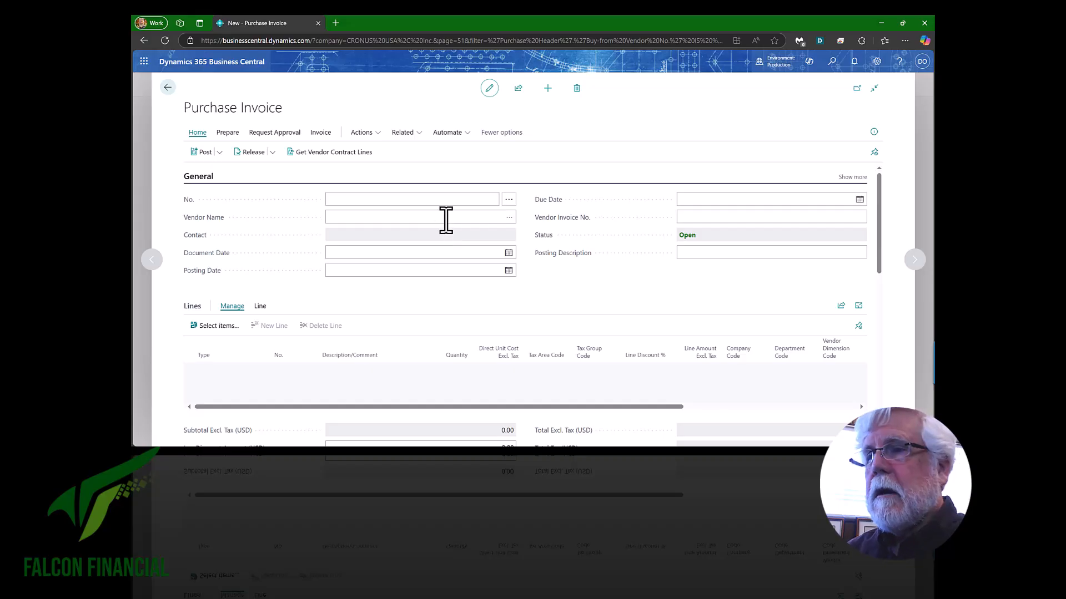
click(718, 221)
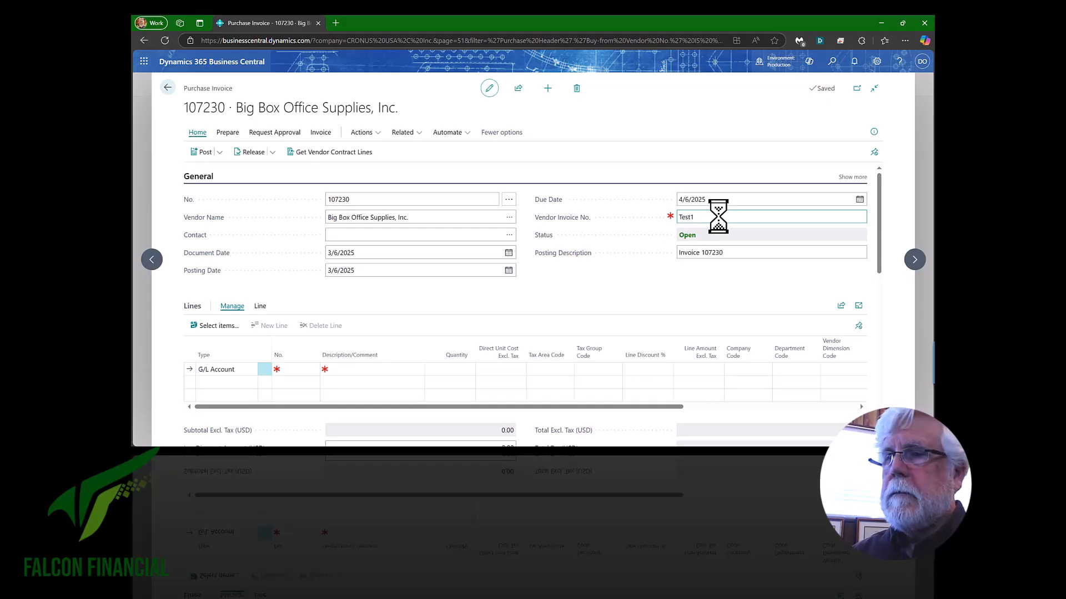
Fill the first invoice line with G/L account 64100 (Office Supplies), quantity 1 and a direct unit cost of 150.
click(290, 368)
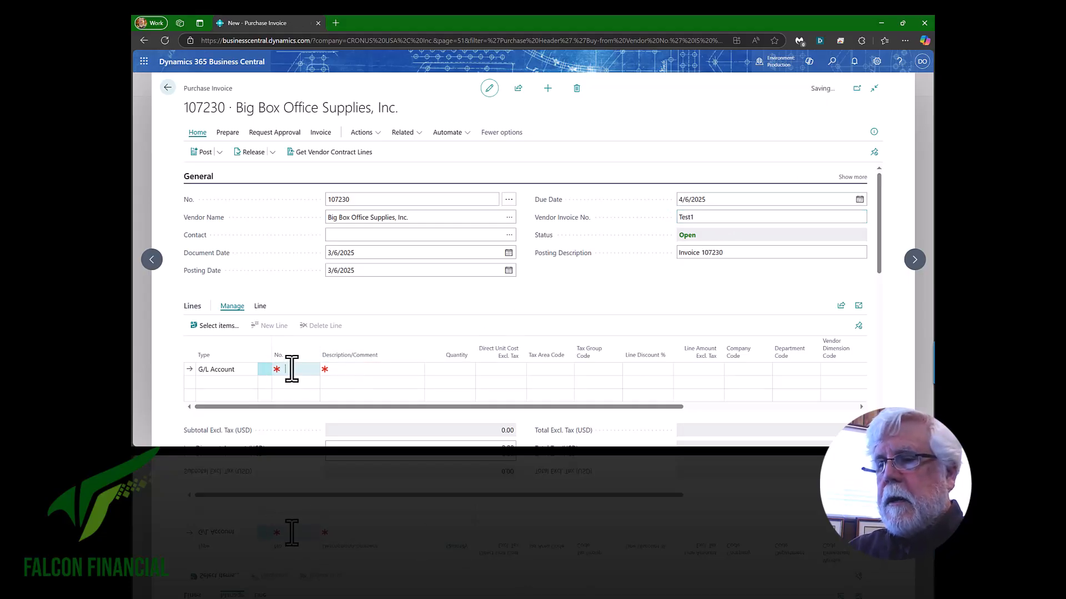
text(4)
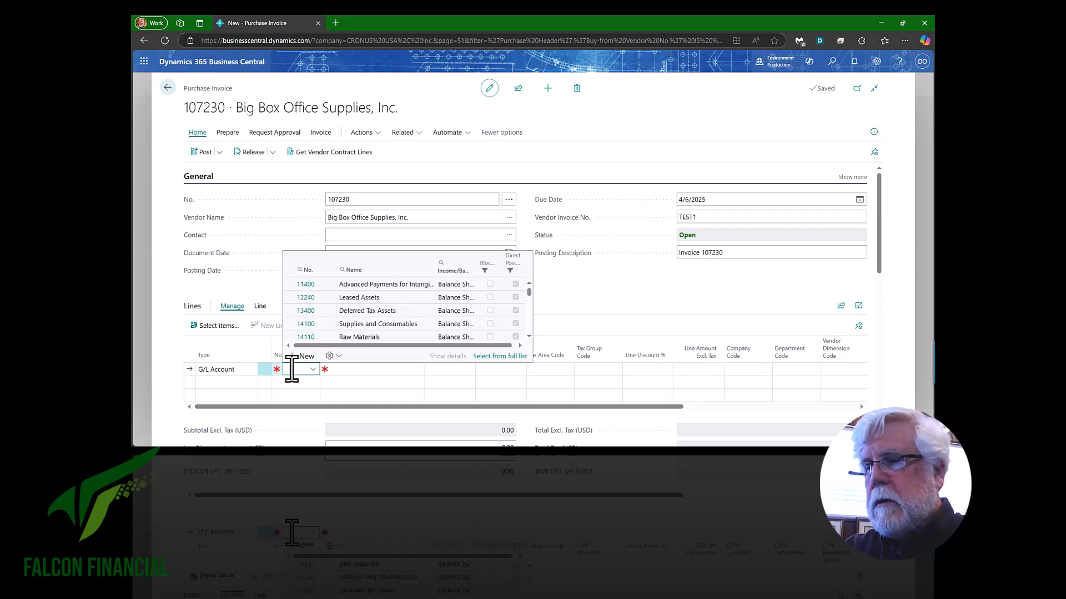
text(64100)
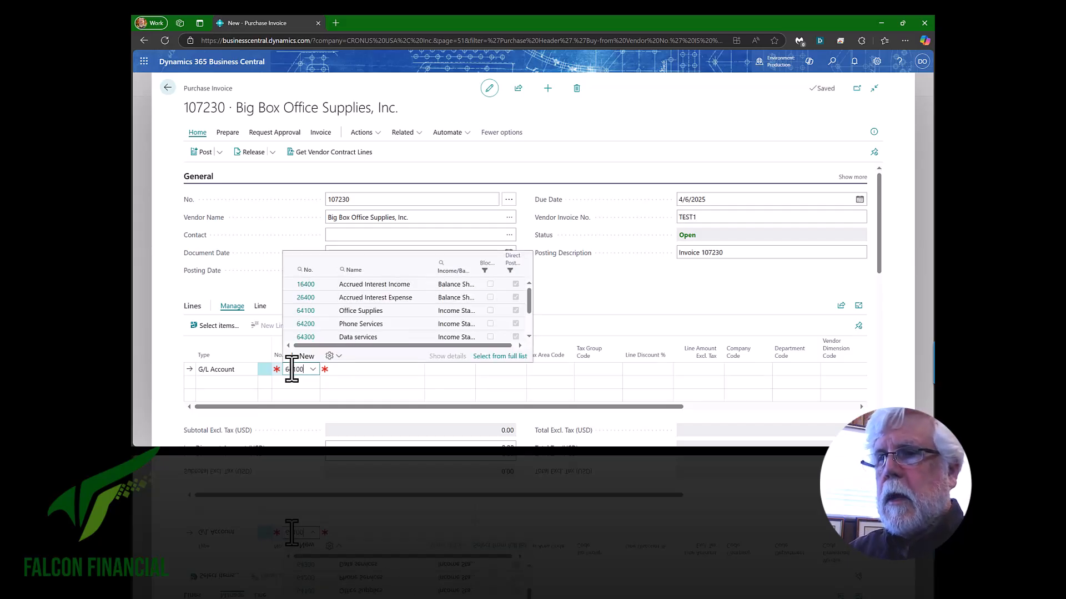
click(358, 312)
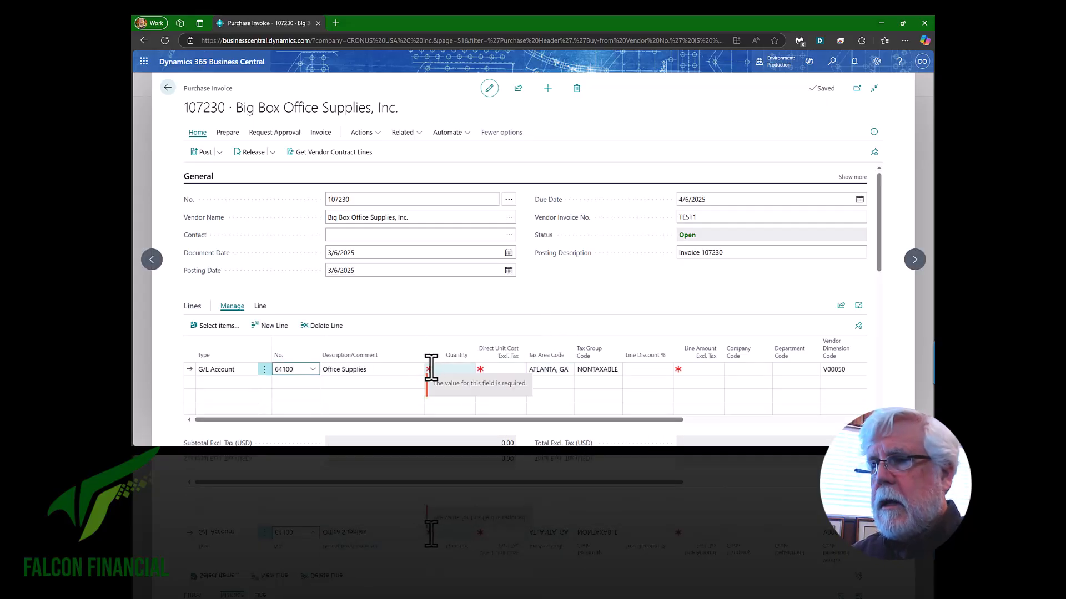
text(1)
click(501, 369)
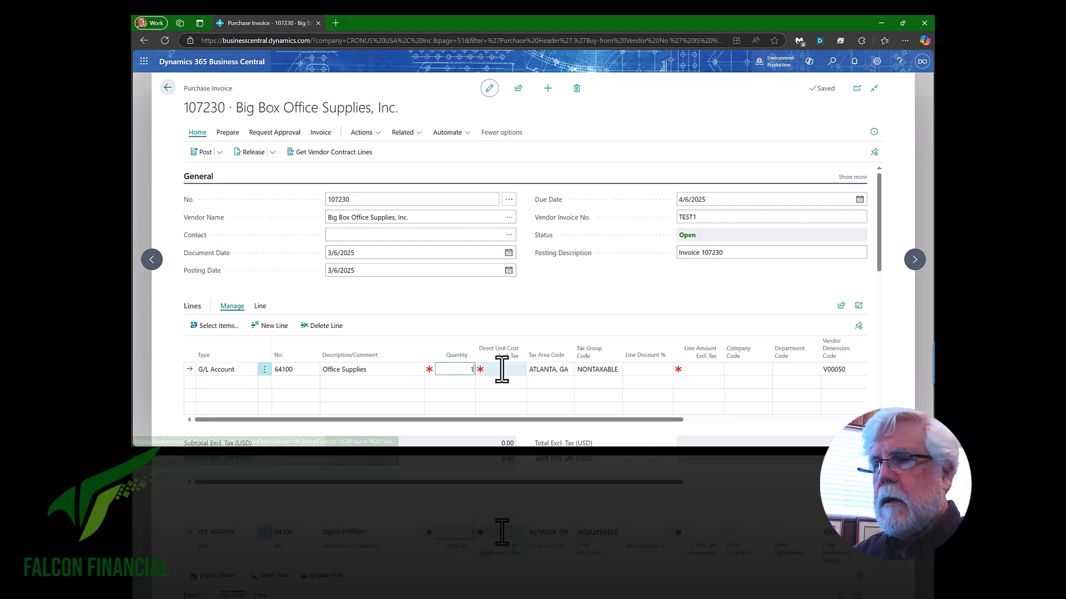
text(150)
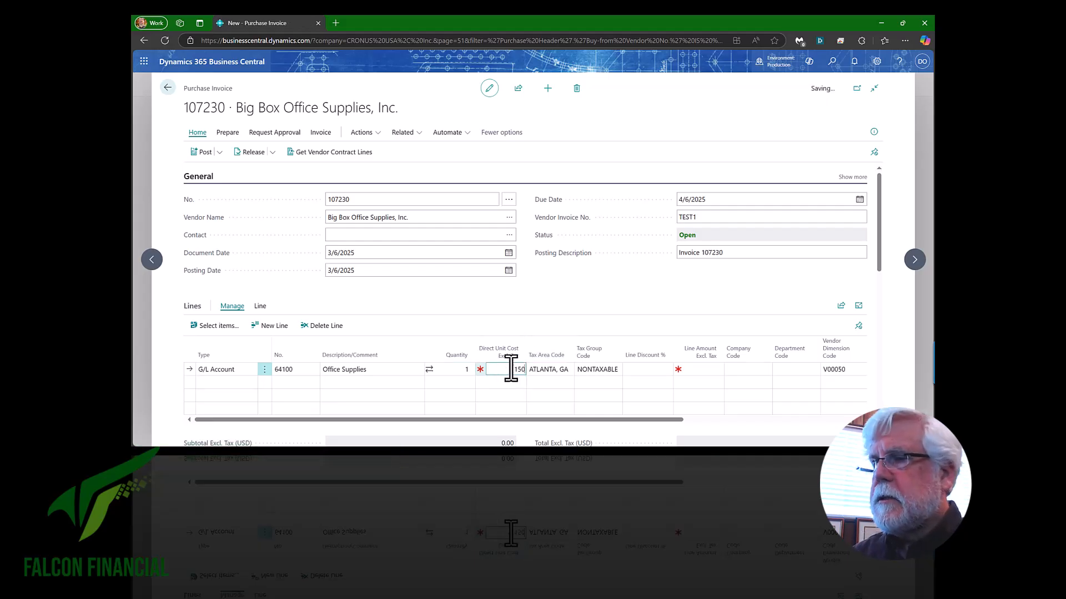
Set the Office Supplies line's company code to ATL and its department code to ADM.
click(741, 369)
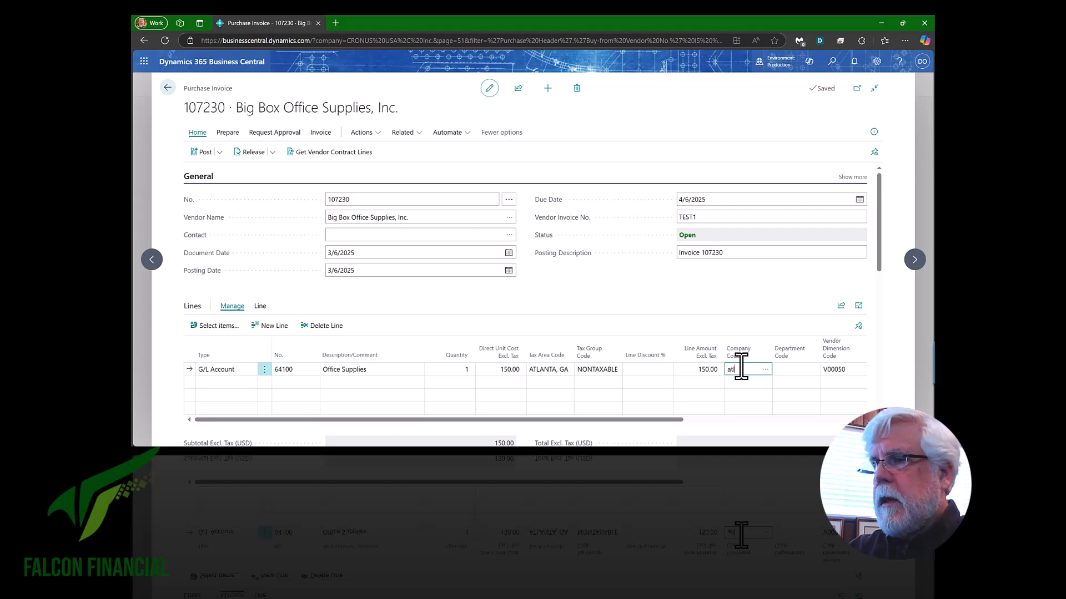
key(Tab)
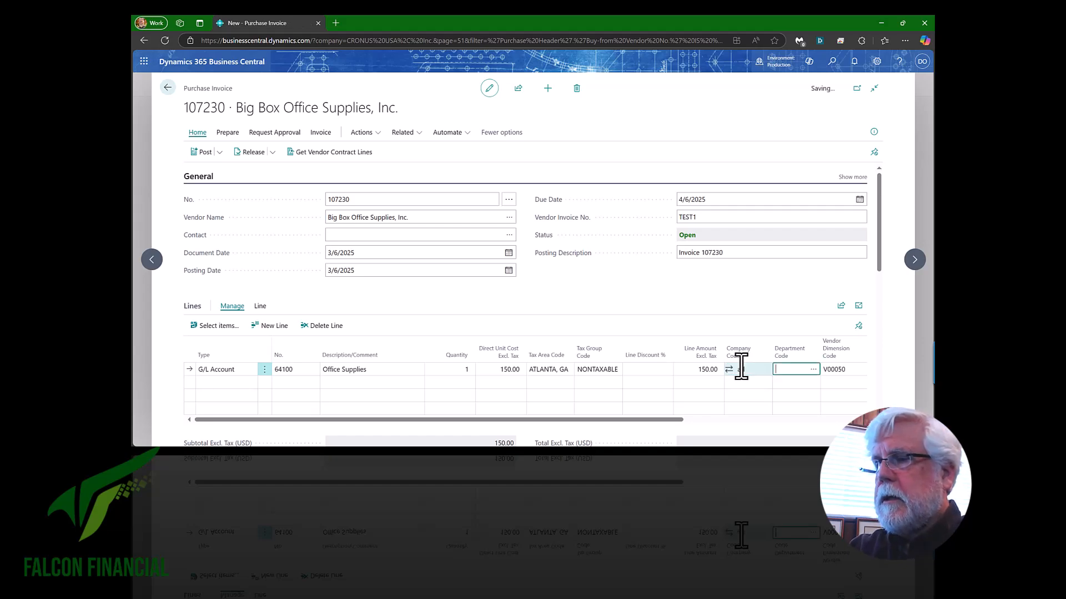
text(adm)
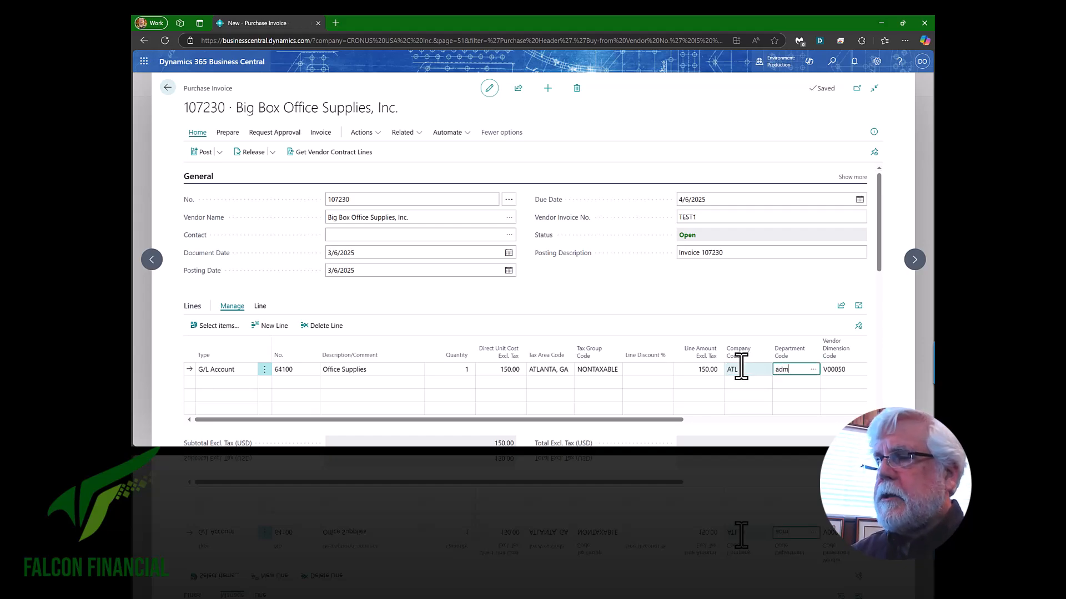
key(Tab)
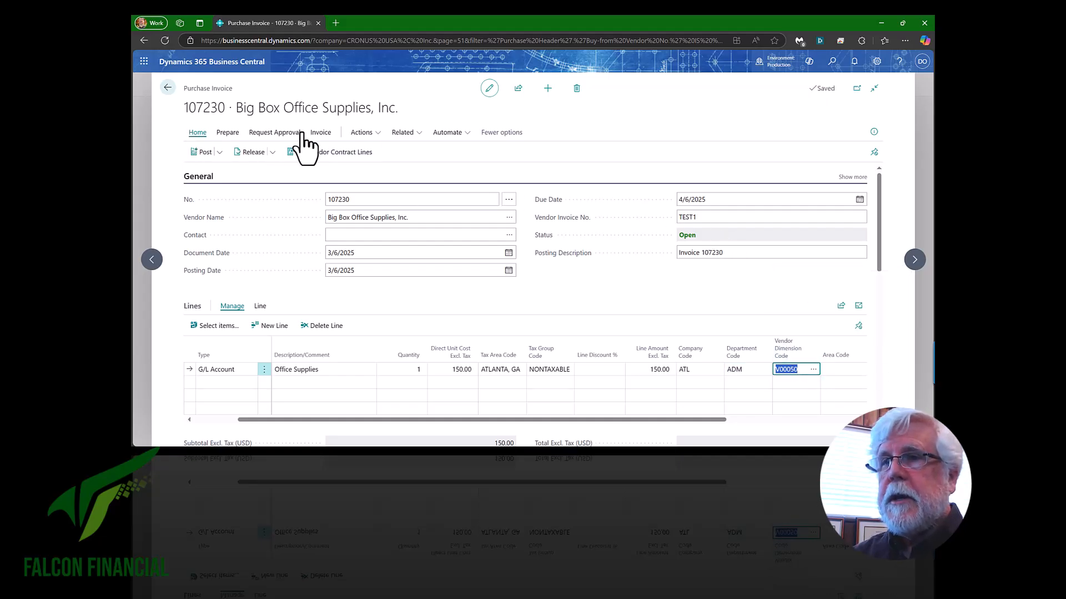
Open the dimension set entries for the purchase invoice header to check its vendor dimension.
click(317, 134)
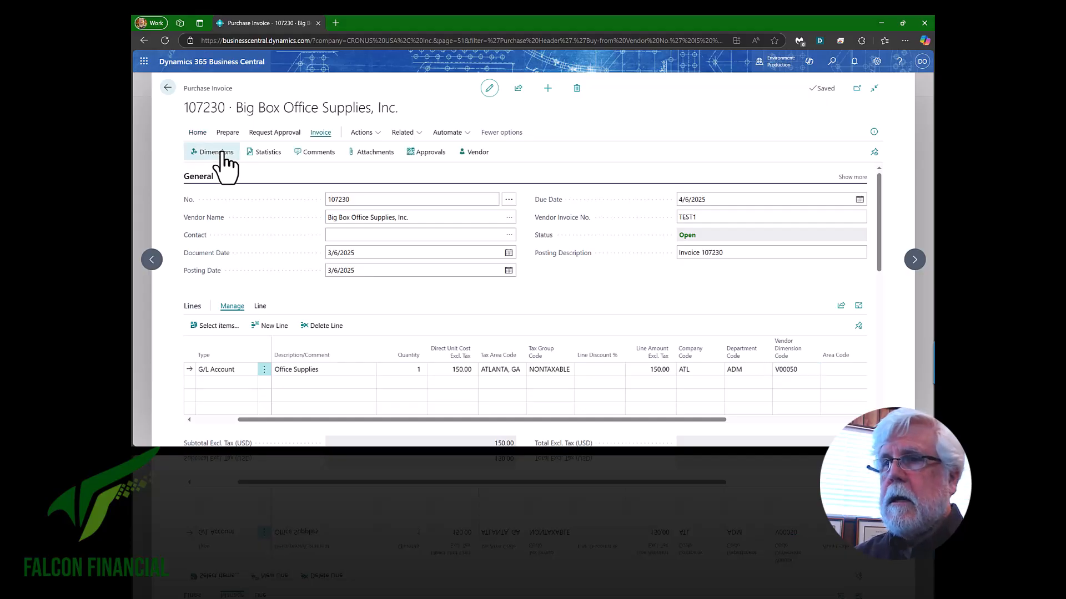
click(224, 154)
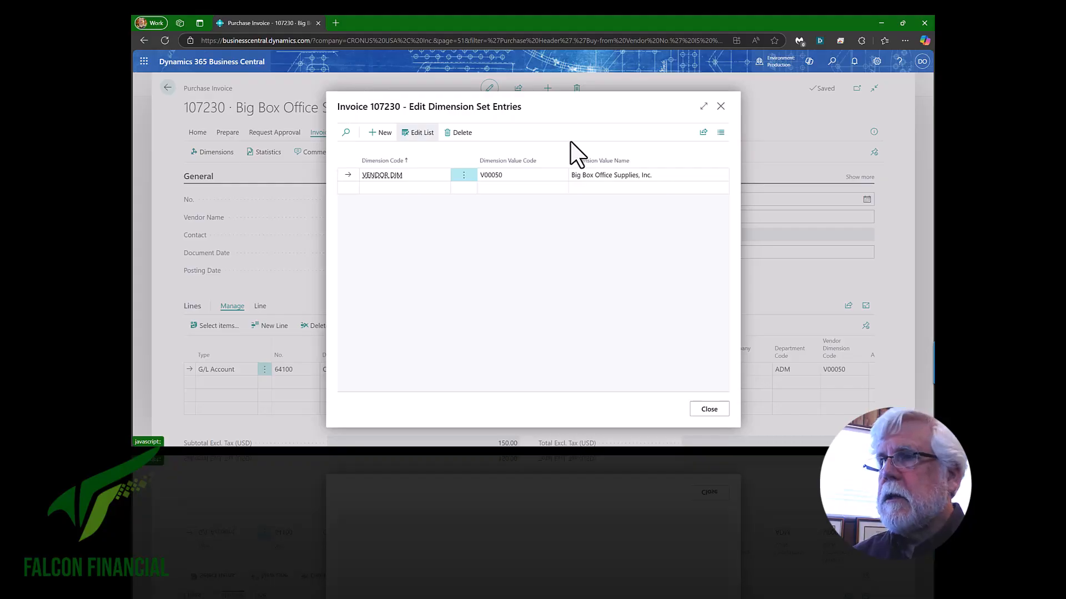
Close the header's dimension set entries and try to preview the posting of the Big Box Office Supplies invoice.
click(709, 409)
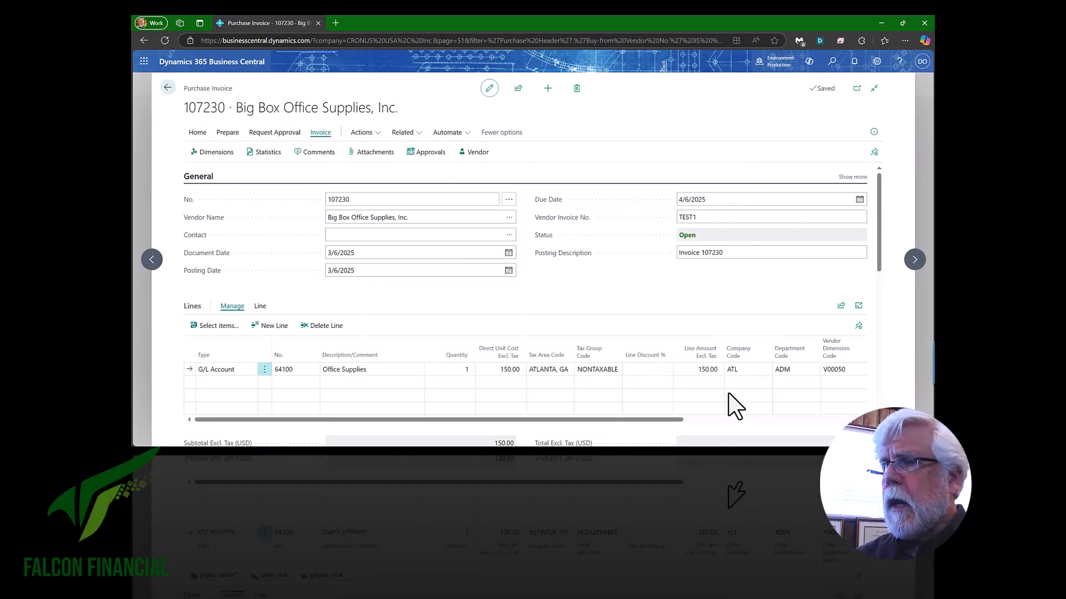
scroll(702, 400, right, 2)
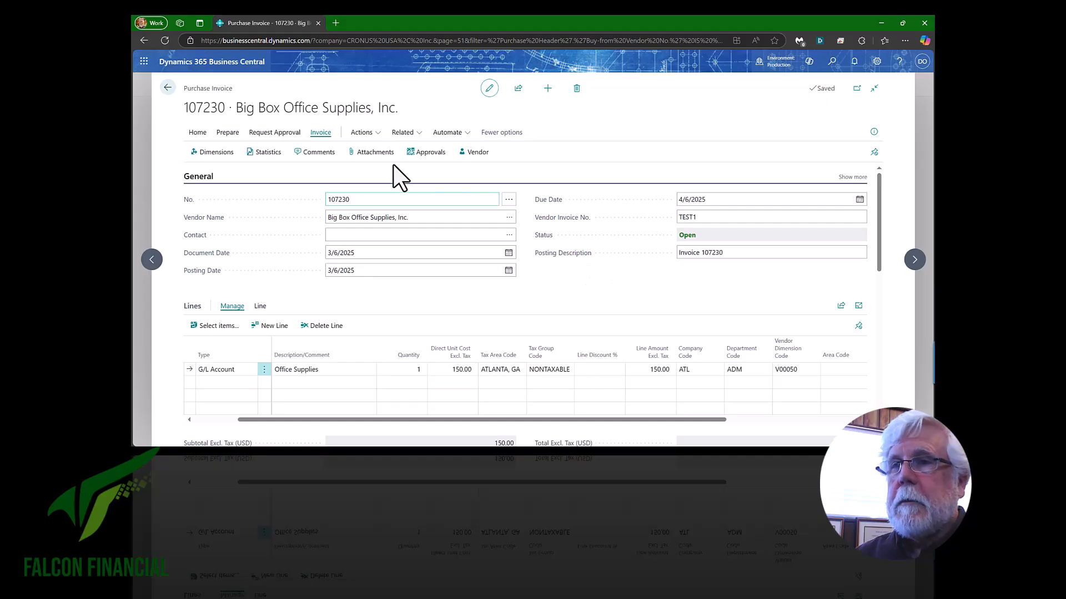
click(198, 134)
click(220, 152)
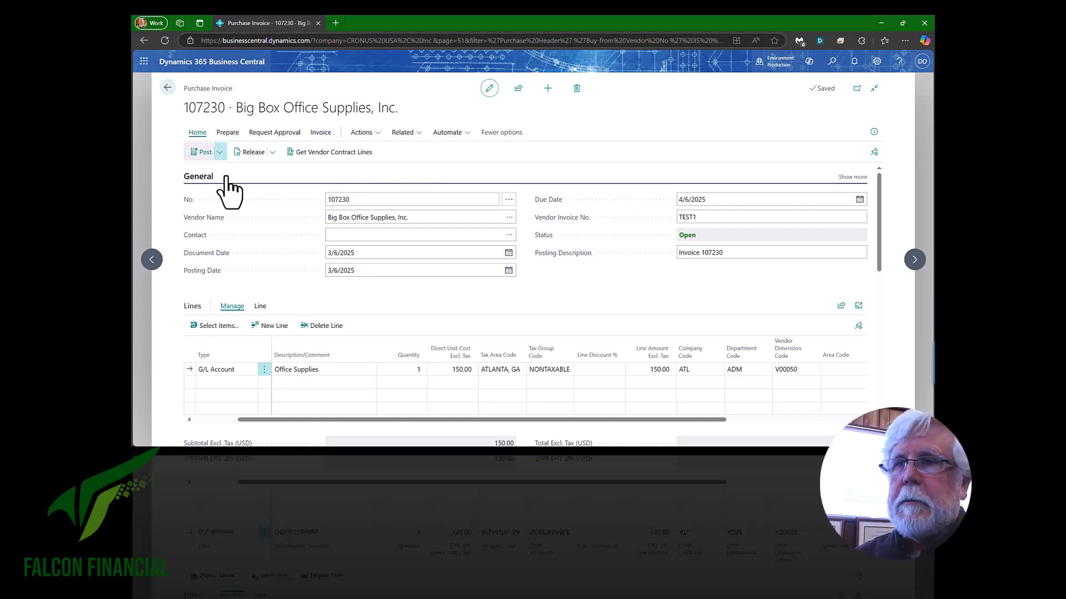
click(237, 188)
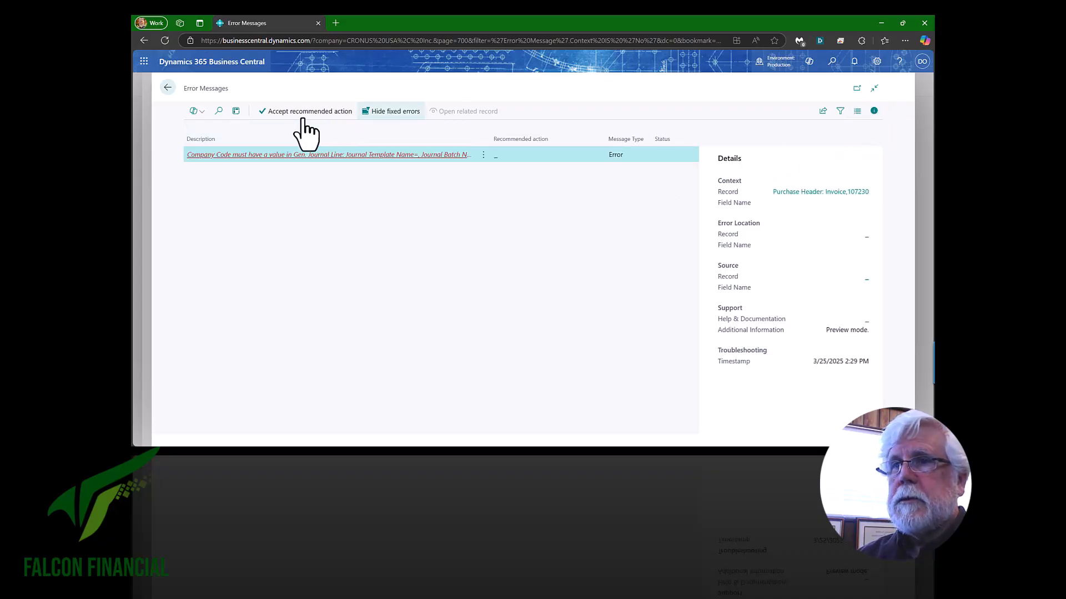
click(168, 87)
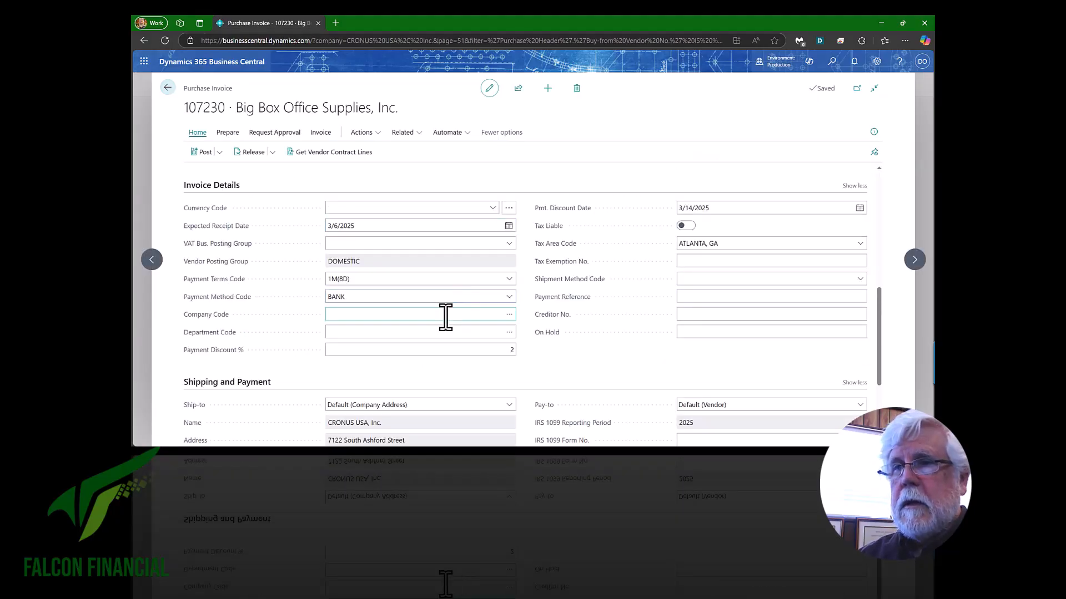
Set the company code in the purchase invoice header's details to ATL.
click(444, 314)
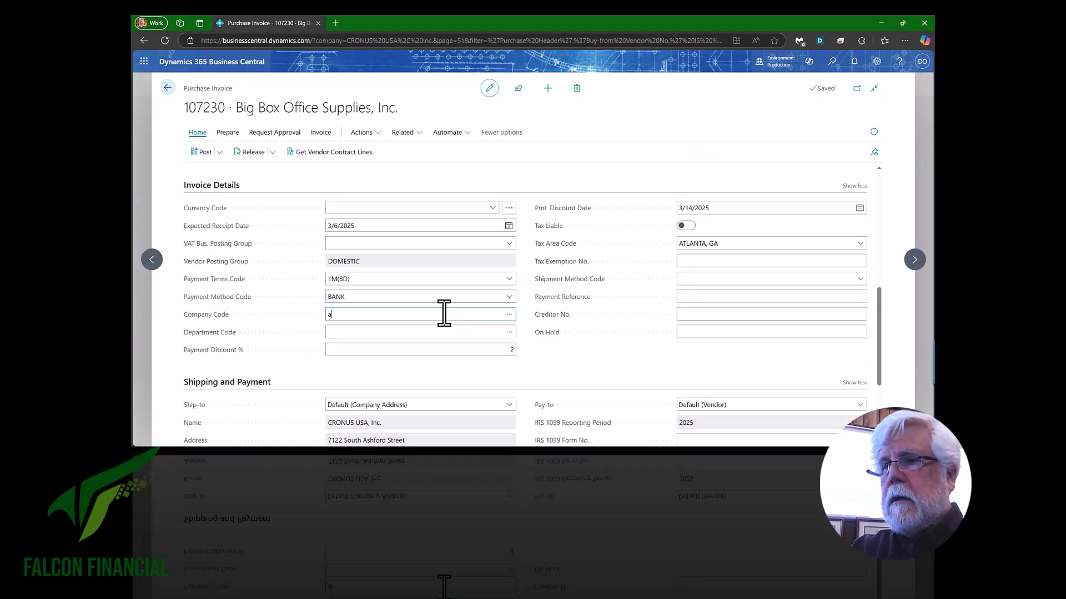
key(Tab)
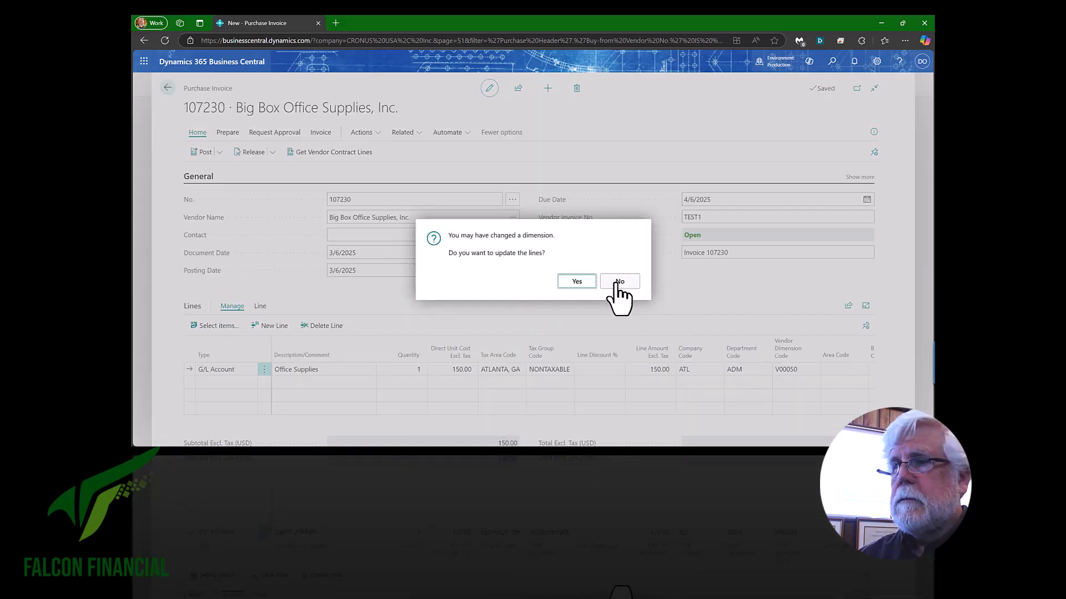
key(Return)
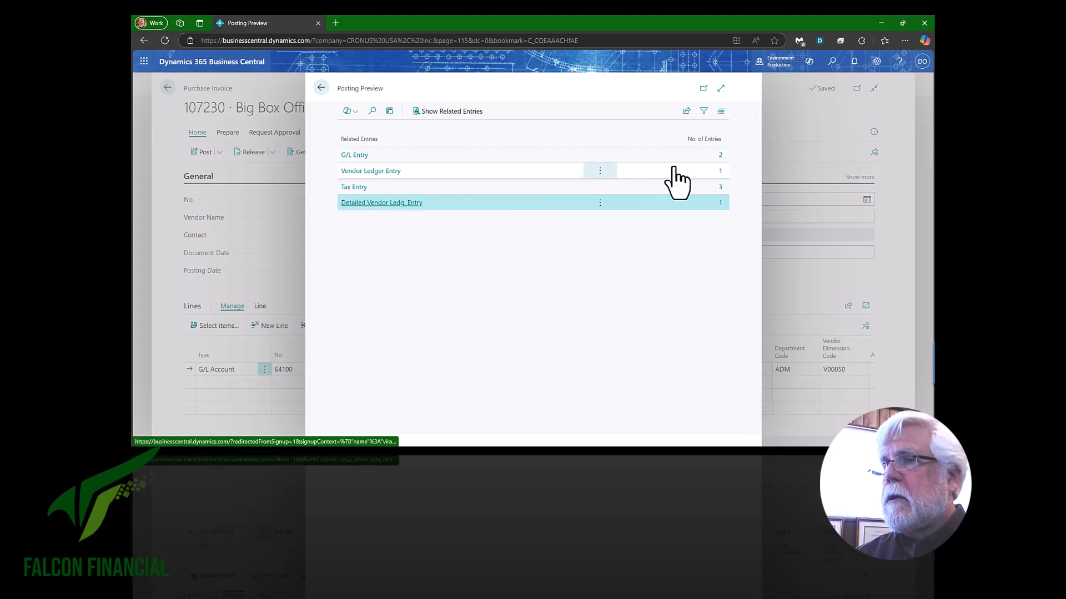
Check the dimension codes on the previewed G/L entries, and post the Big Box Office Supplies invoice.
click(721, 155)
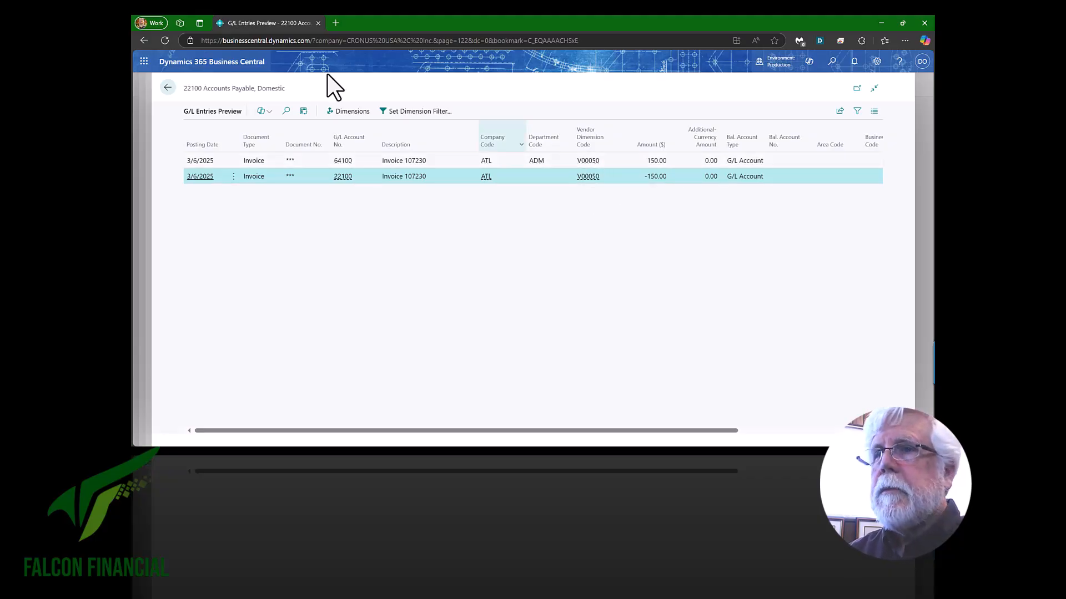
click(168, 87)
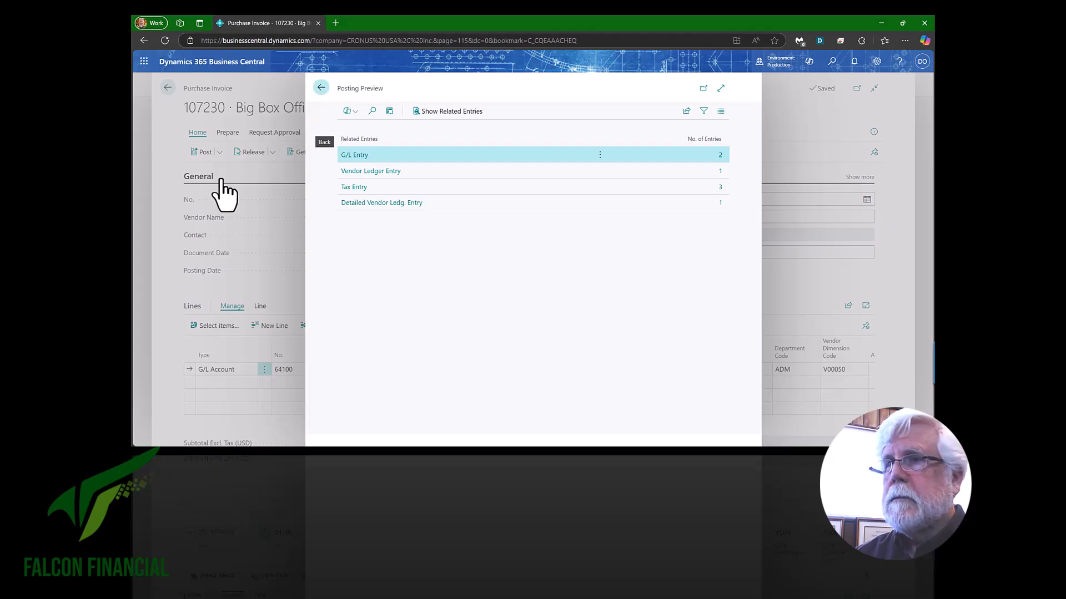
key(Escape)
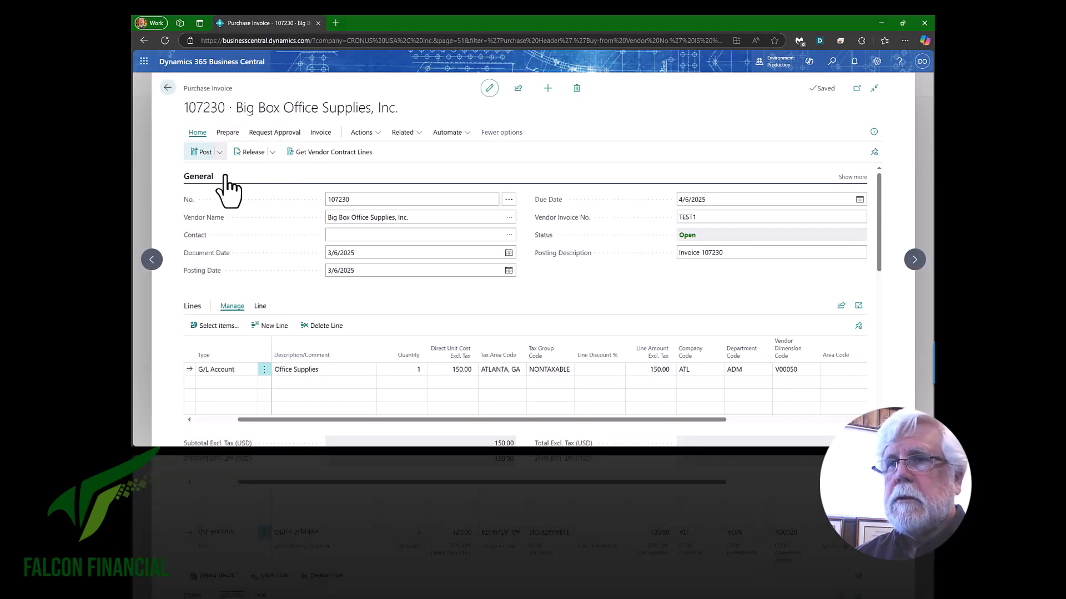
key(F9)
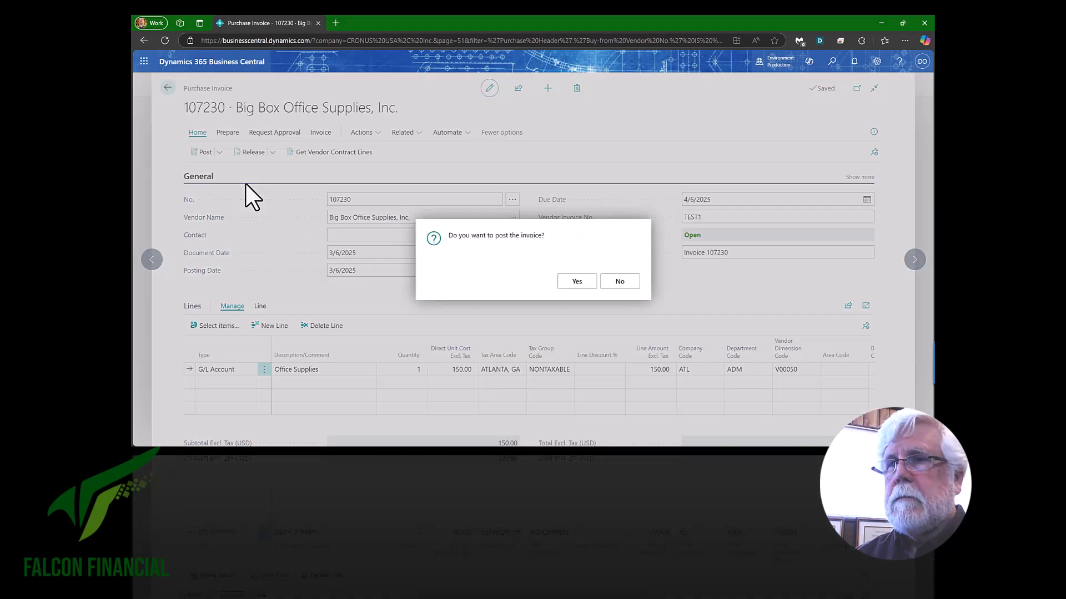
click(577, 282)
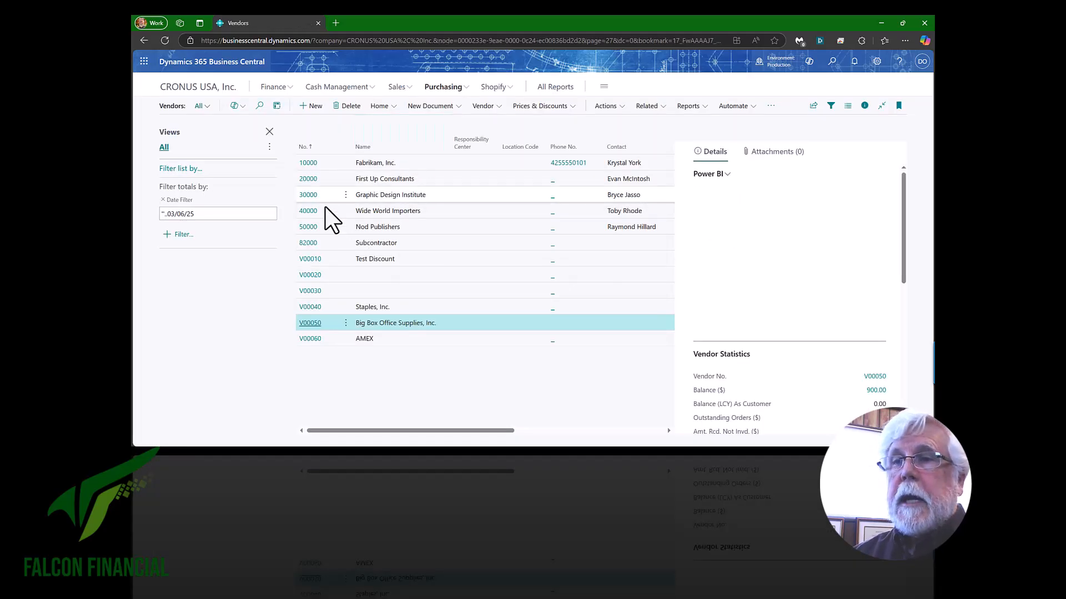
Create a new purchase invoice for vendor AMEX with vendor invoice number Test AMEX.
click(344, 336)
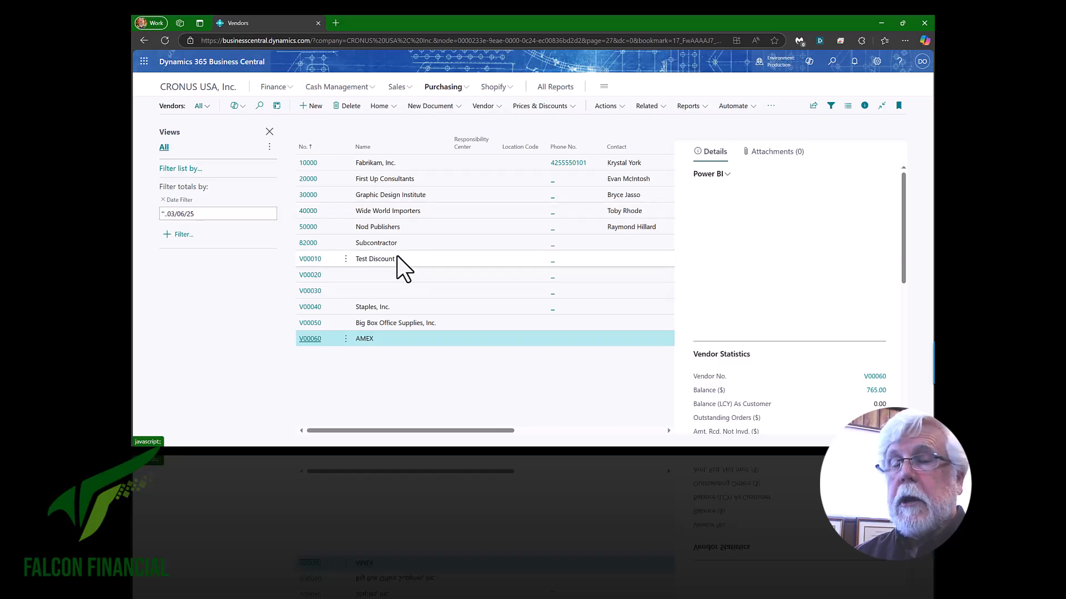
click(431, 108)
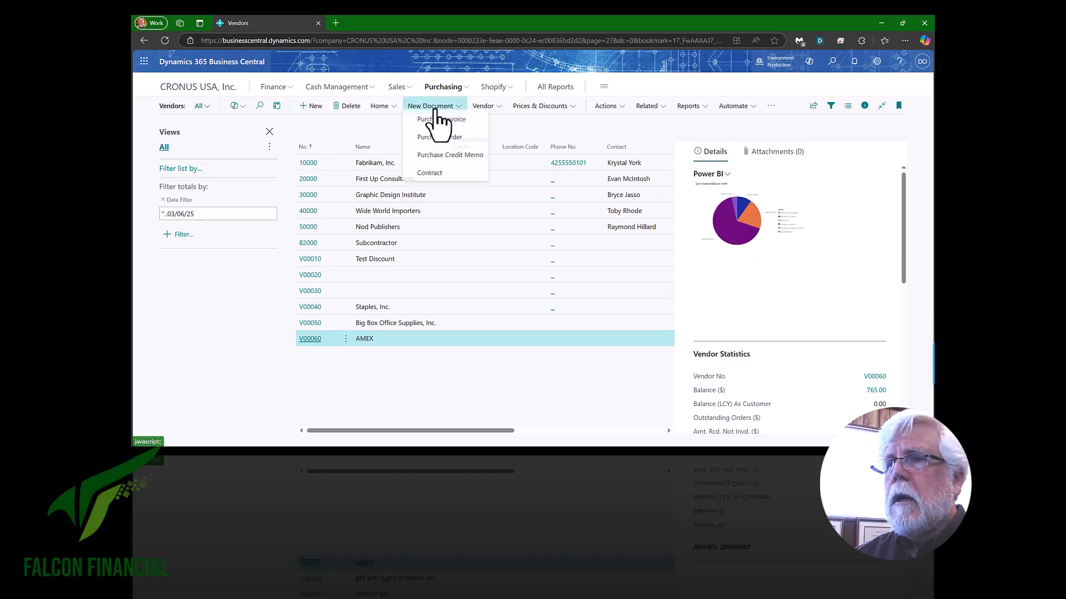
click(431, 125)
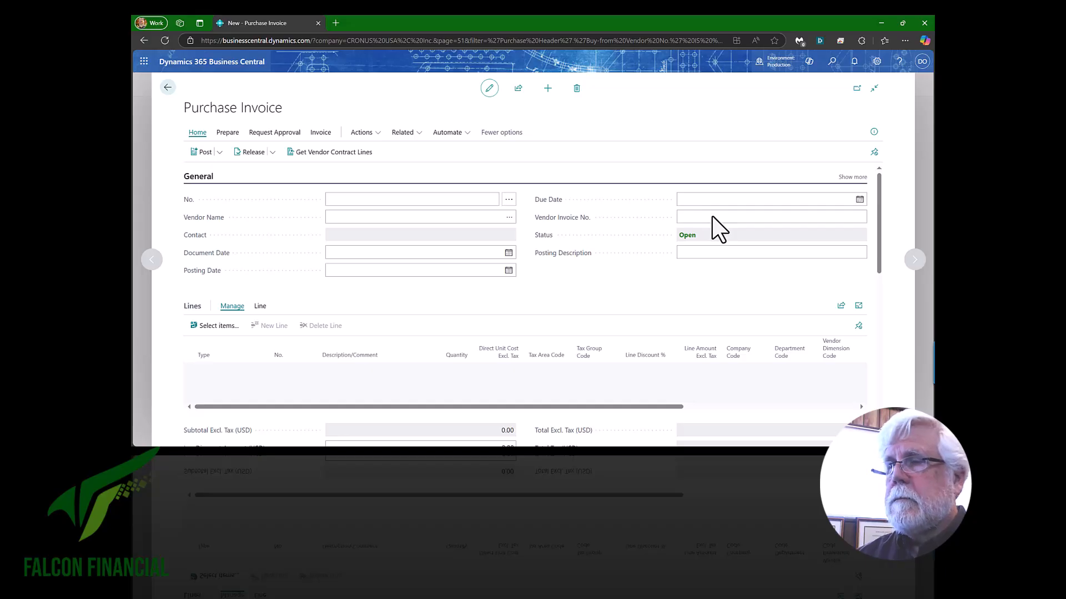
click(712, 218)
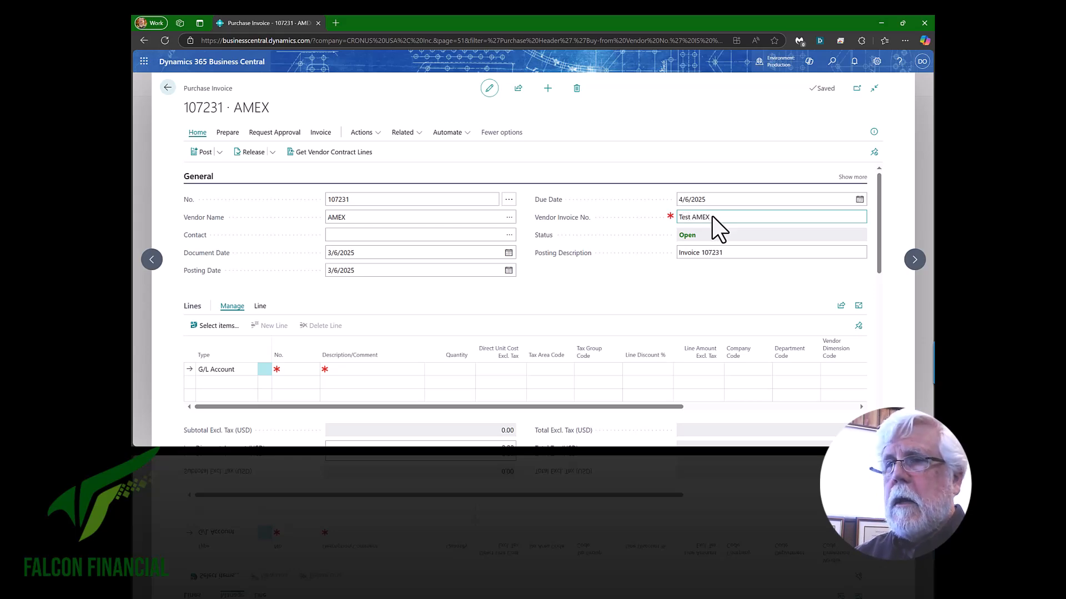
Fill the first AMEX invoice line with G/L account 64100 (Office Supplies), quantity 1 and a direct unit cost of 200.
click(300, 370)
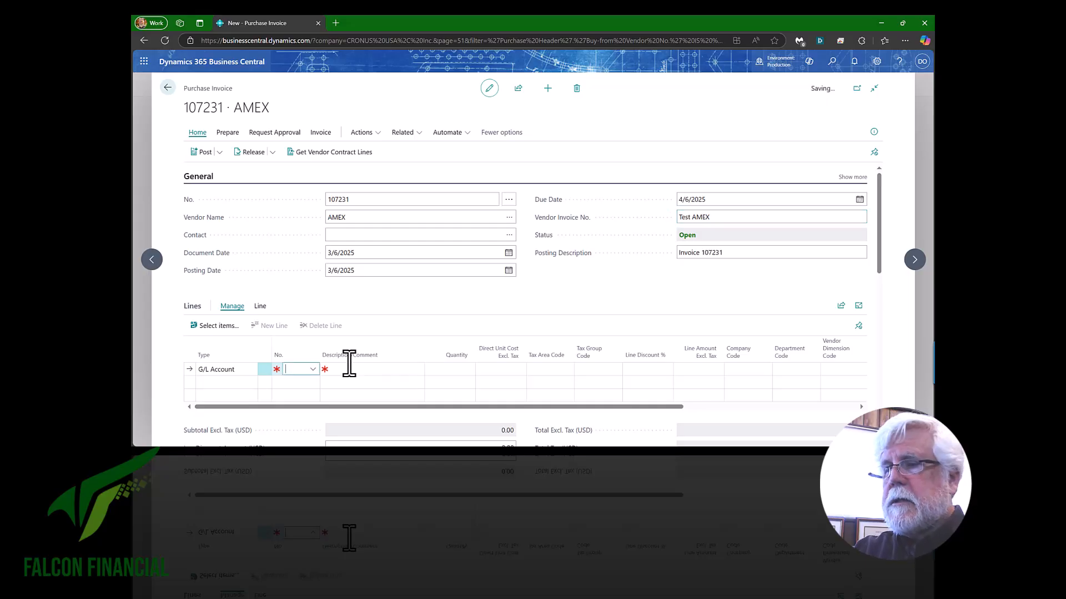
text(64100)
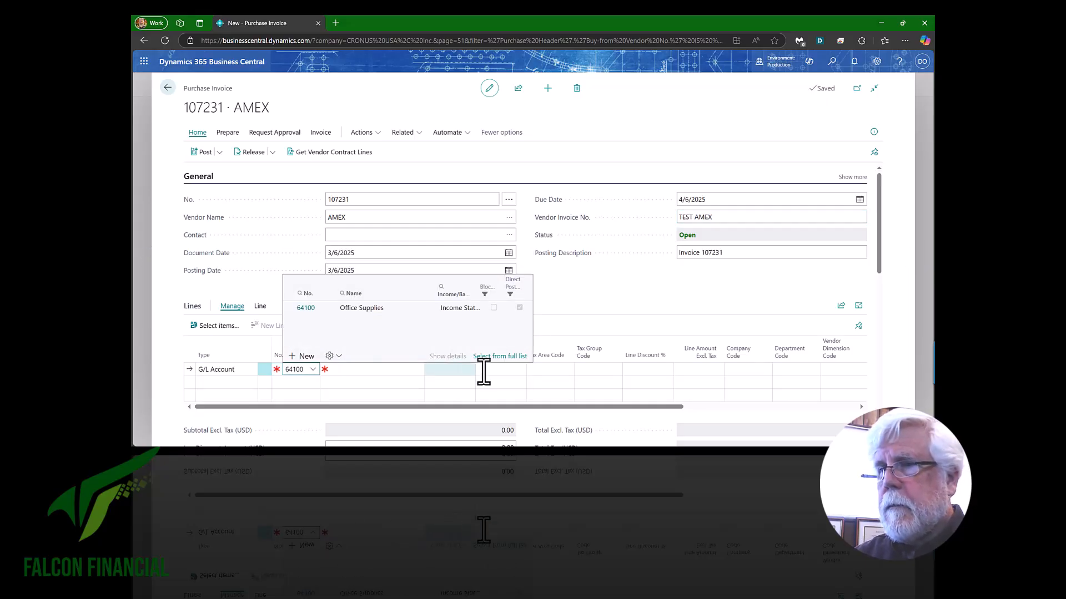
key(Return)
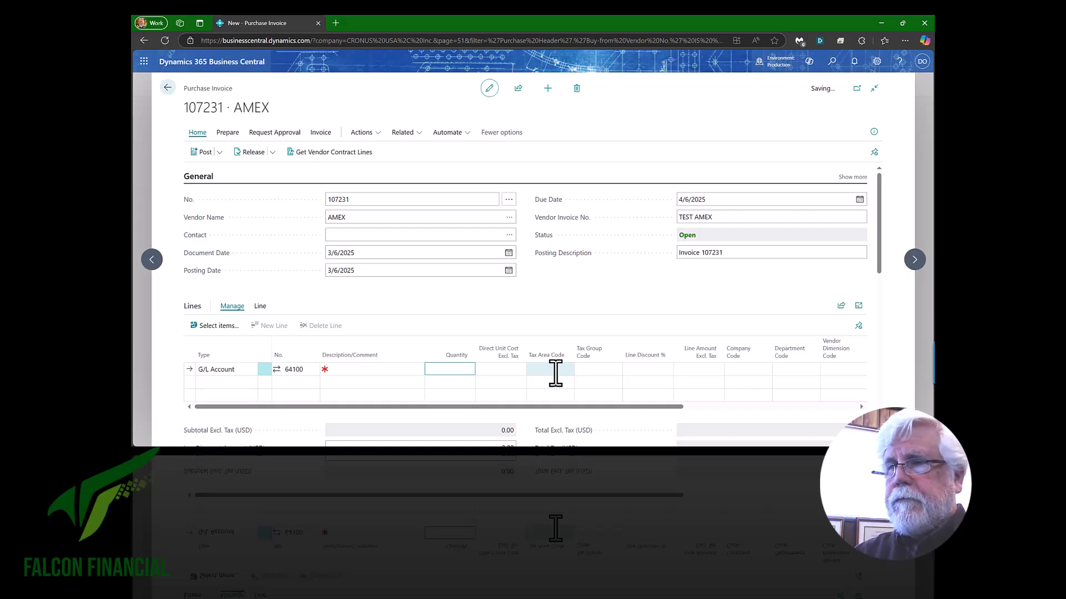
text(1)
key(Return)
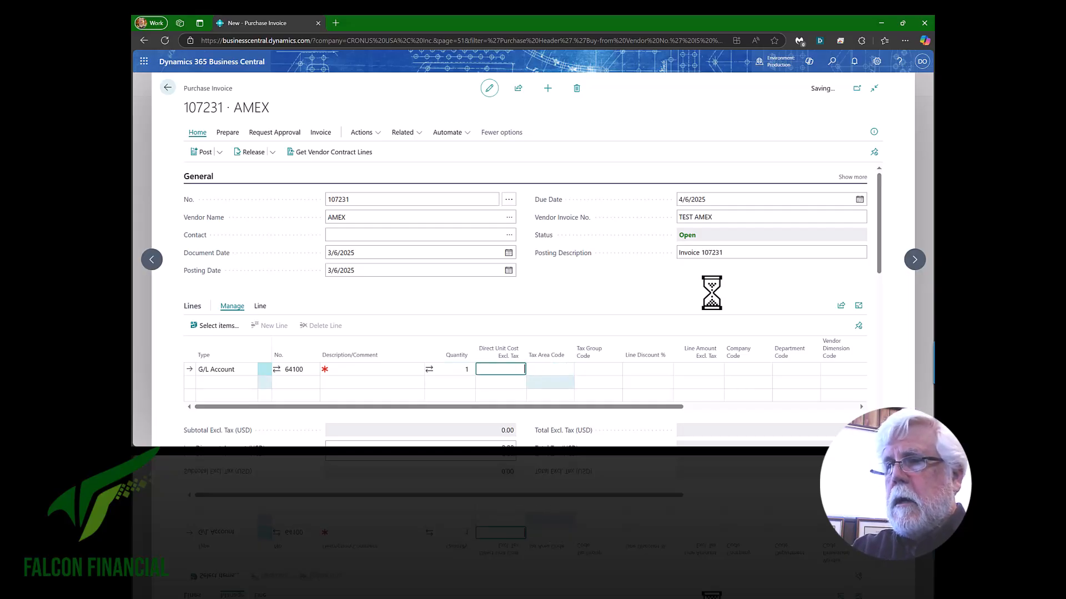
text(20)
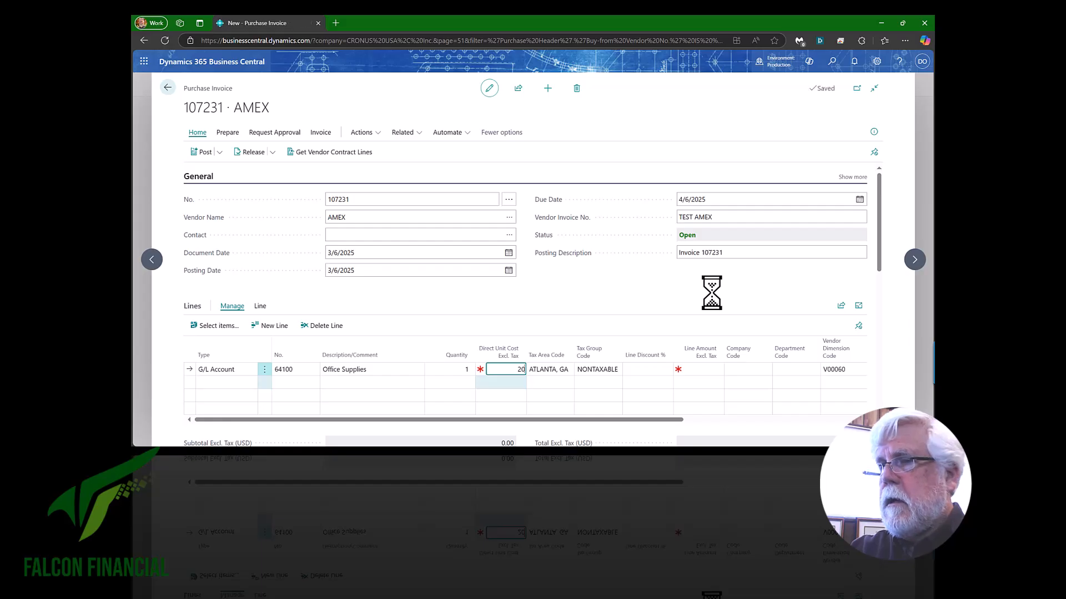
text(0)
key(Return)
key(Return)
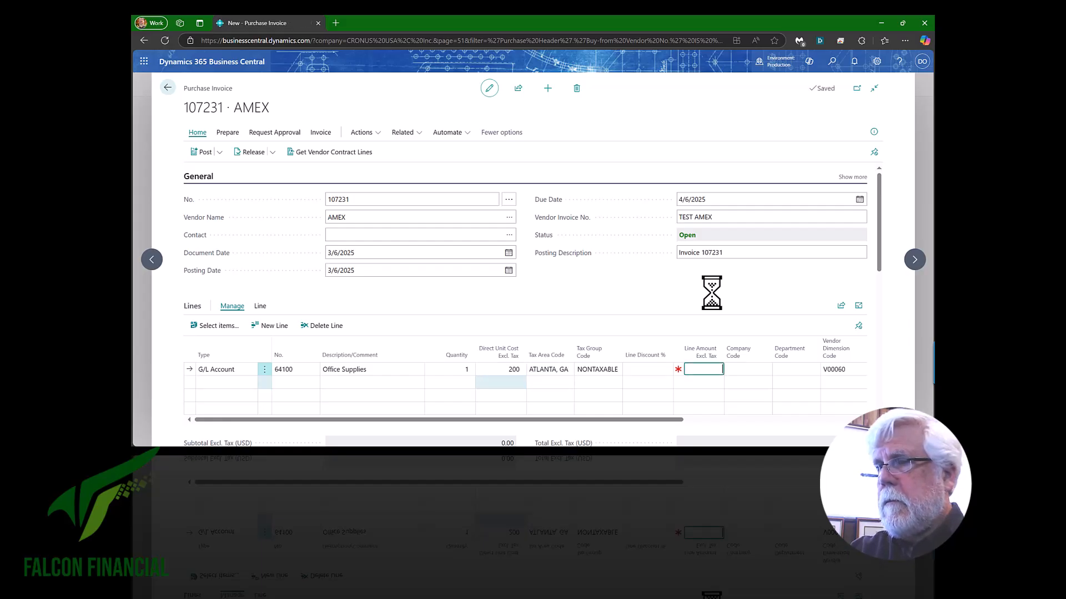
key(Return)
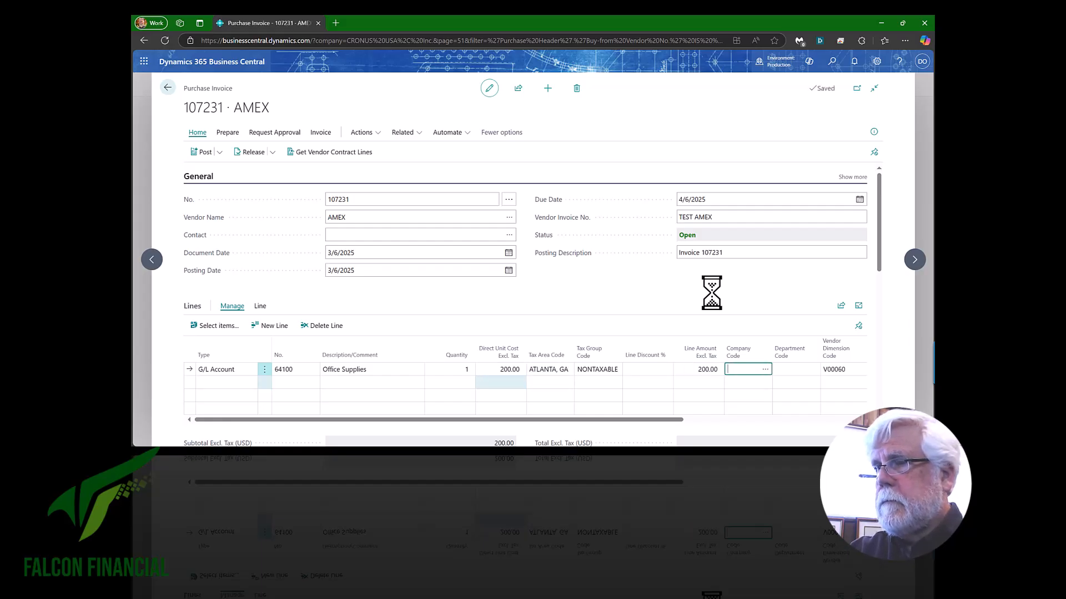
Assign company code ATL and department code ADM to the AMEX invoice's Office Supplies line.
key(Return)
text(a)
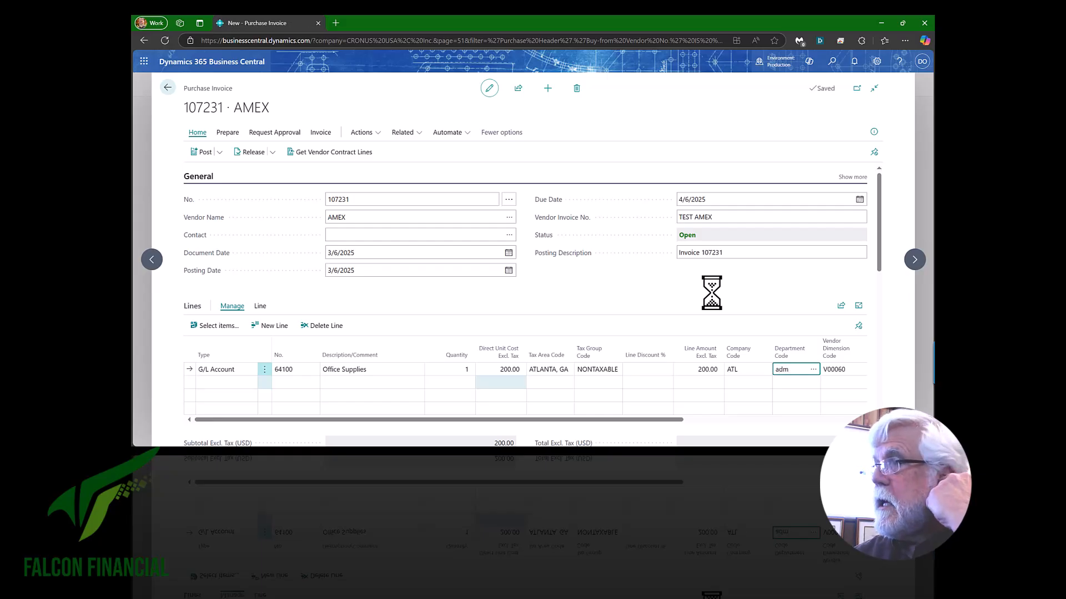
text(dm)
key(Return)
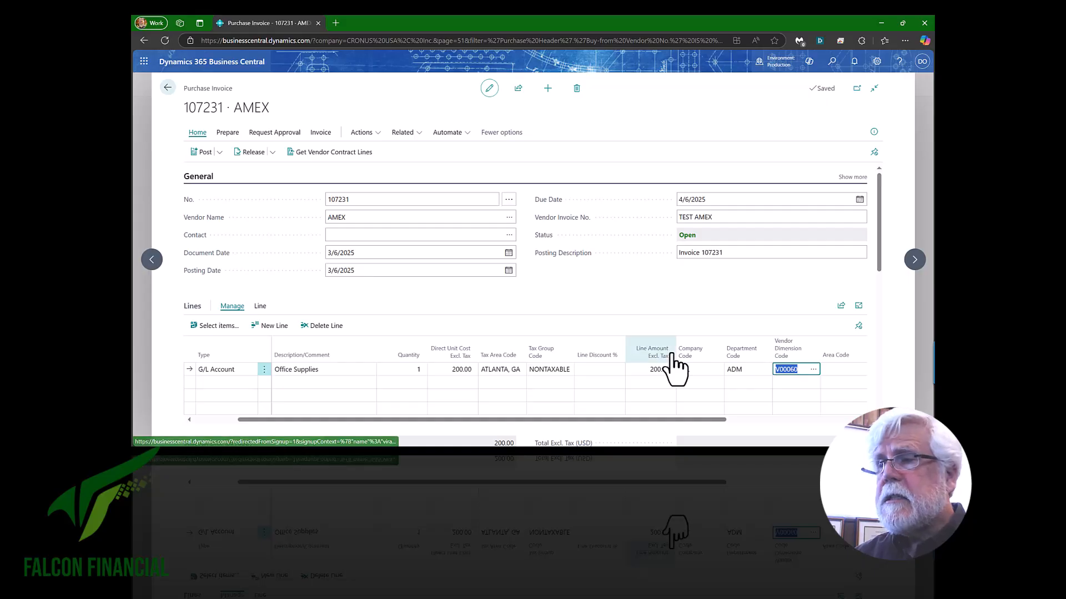
Change the Office Supplies line's vendor dimension code to V00050 (Big Box Office Supplies, Inc.).
click(814, 370)
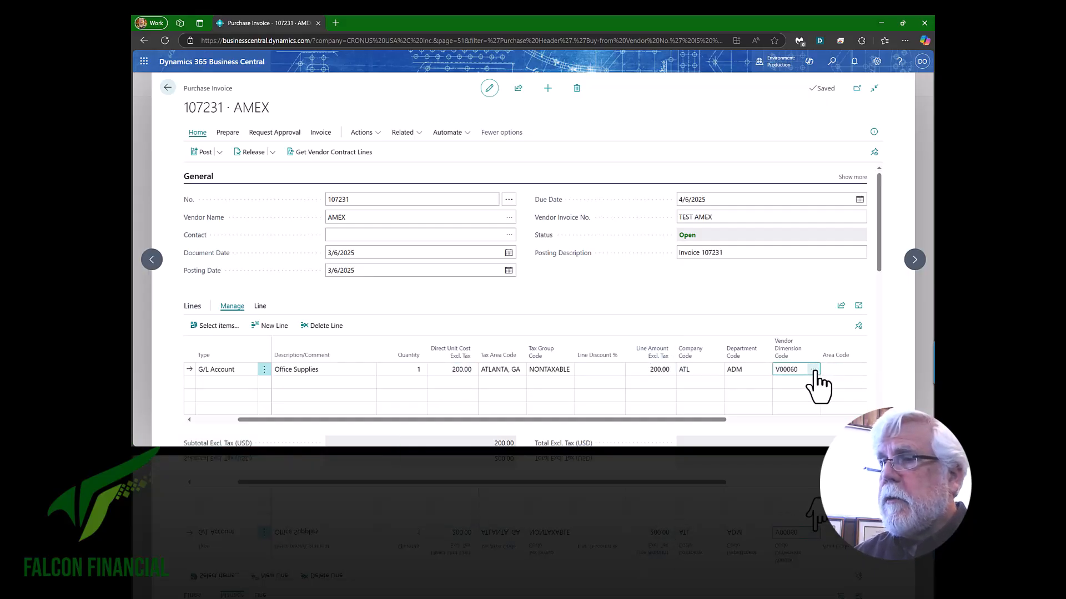
click(814, 370)
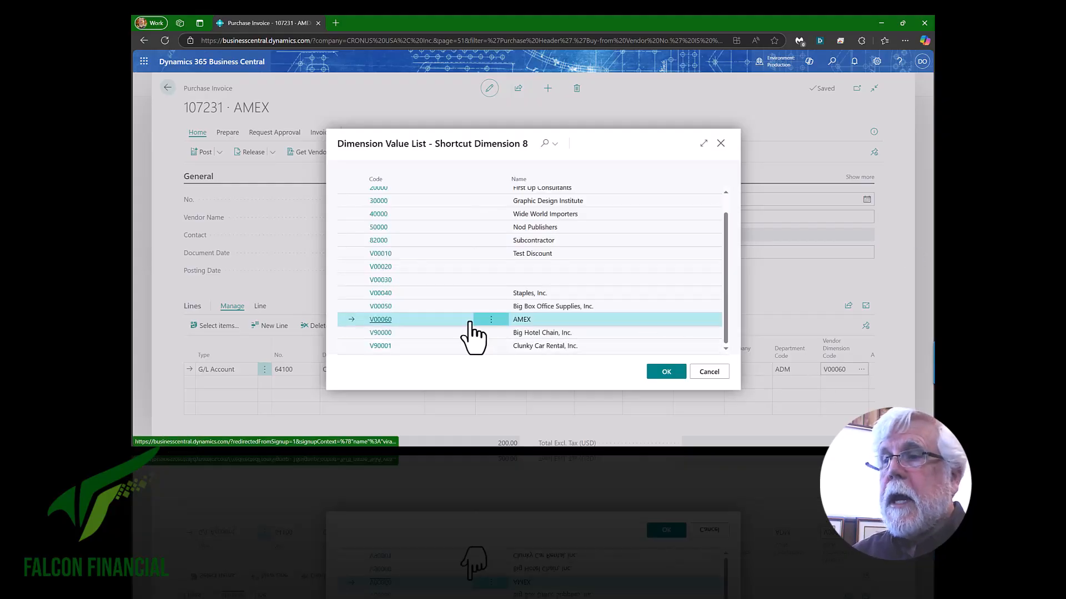
click(380, 308)
click(665, 371)
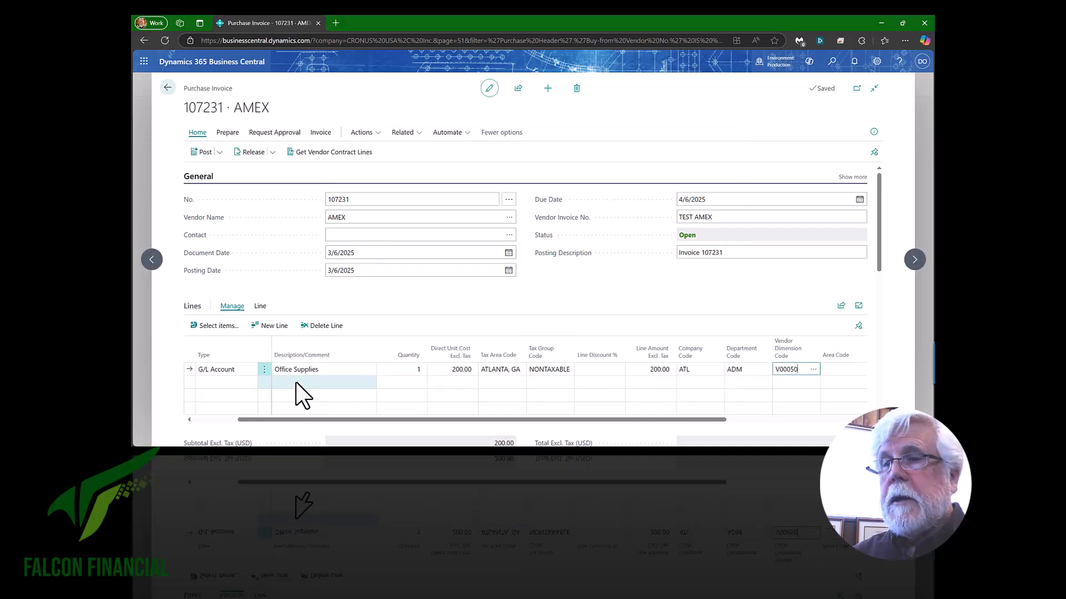
Add a second AMEX invoice line for G/L account 62340 (Other travel expenses).
click(330, 383)
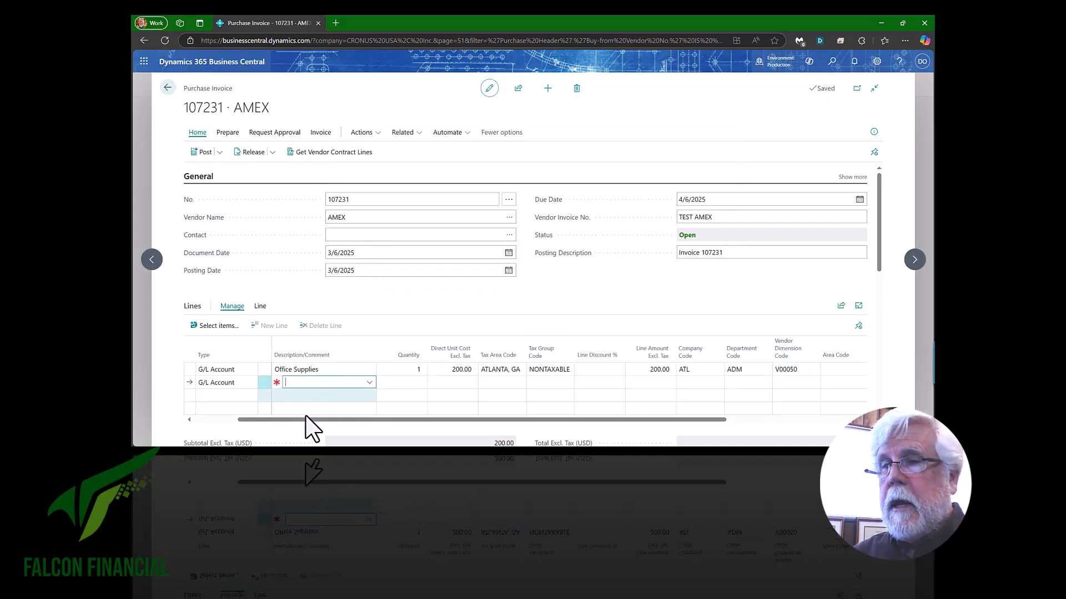
click(316, 382)
click(309, 387)
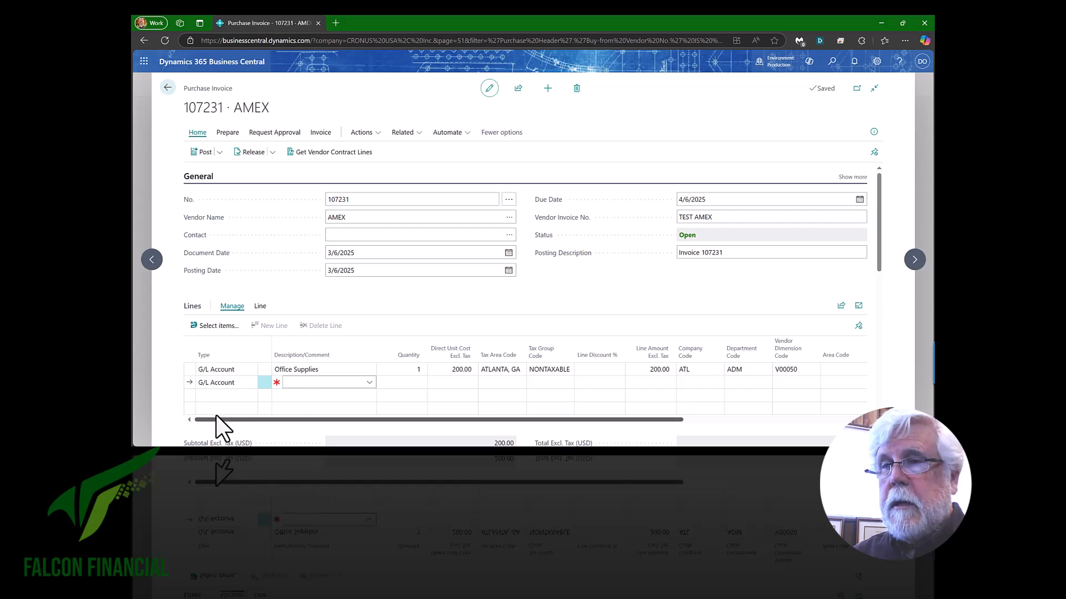
click(313, 383)
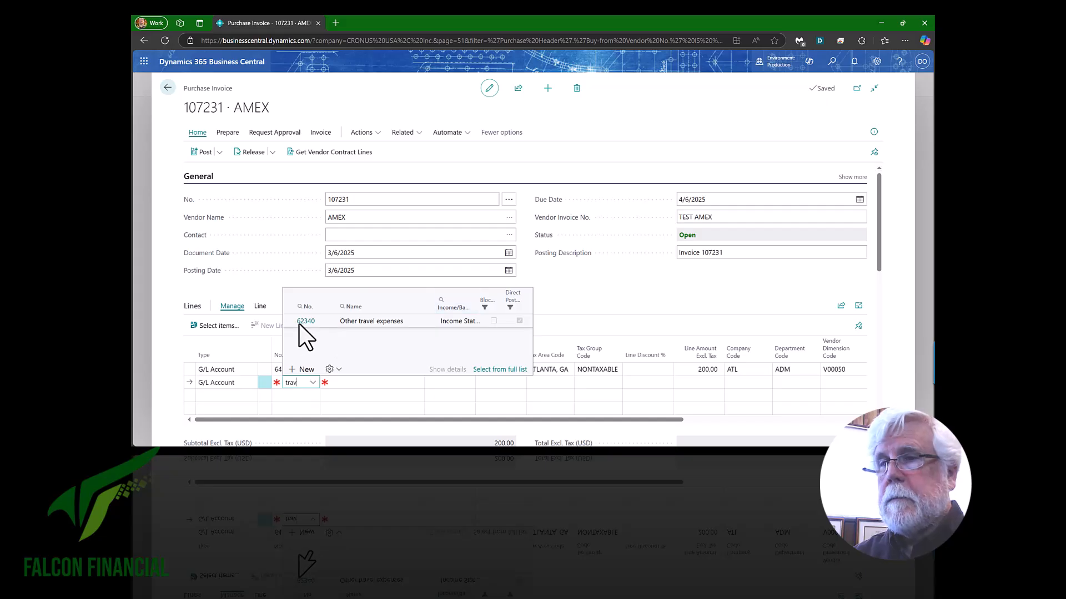
key(Return)
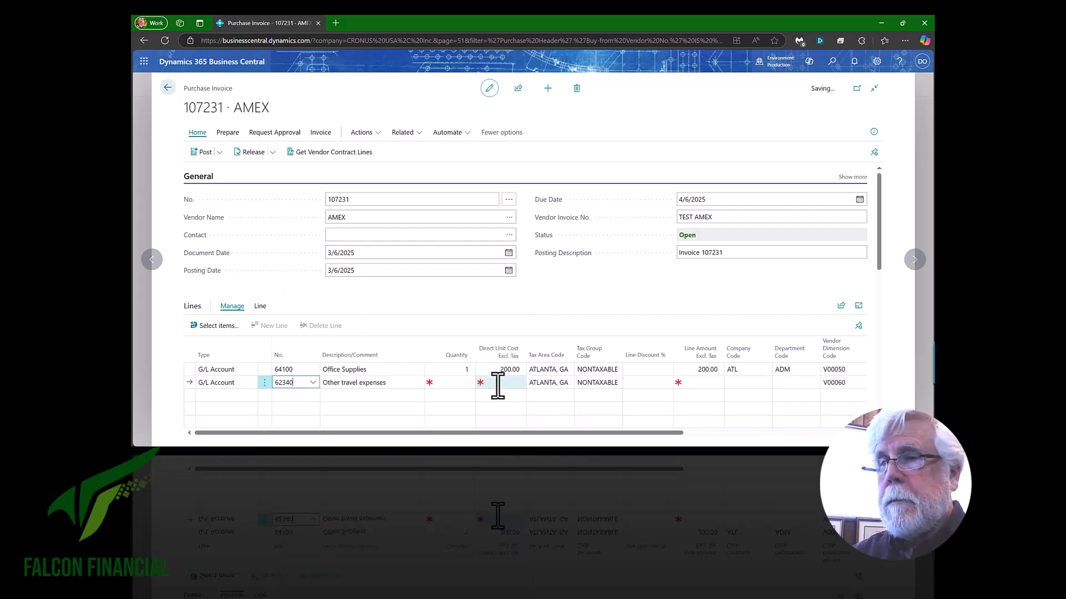
Set the Other travel expenses line to quantity 1 with a direct unit cost of 1500.
click(464, 382)
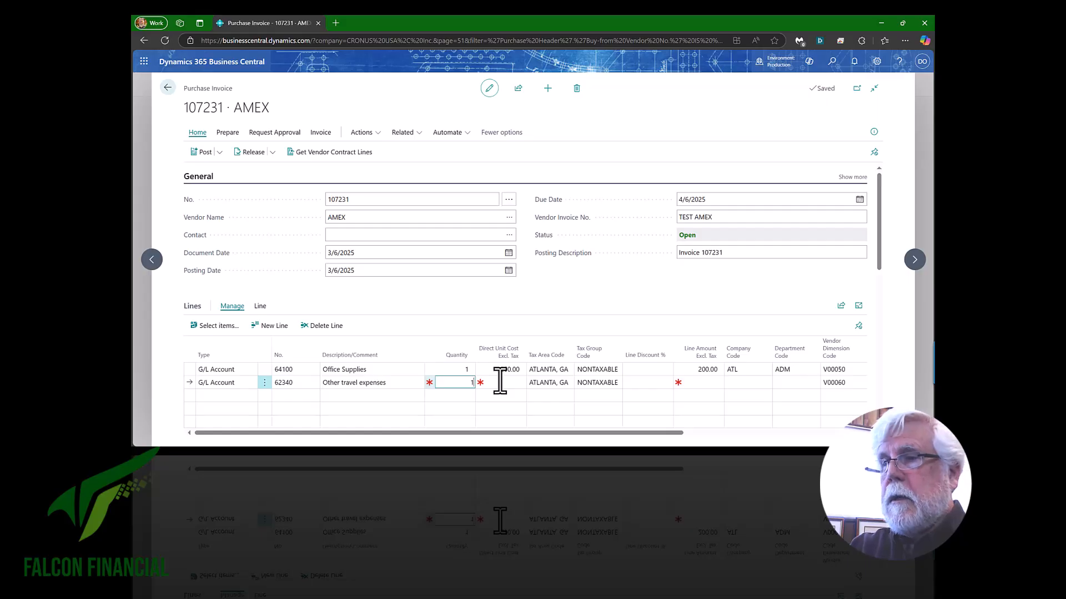
text(1)
click(500, 382)
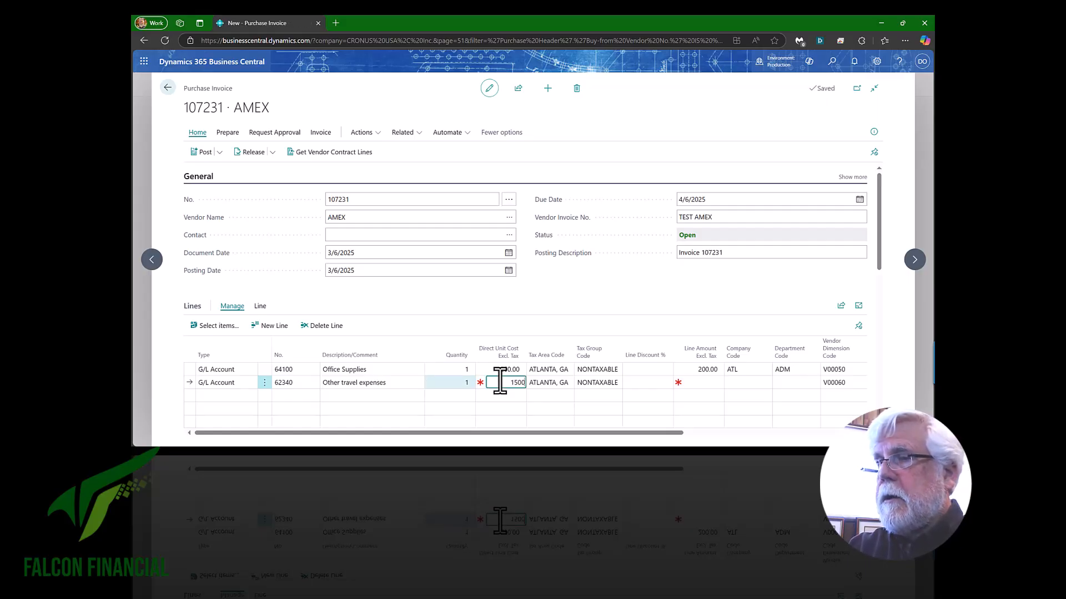
text(1500)
key(Return)
key(Return)
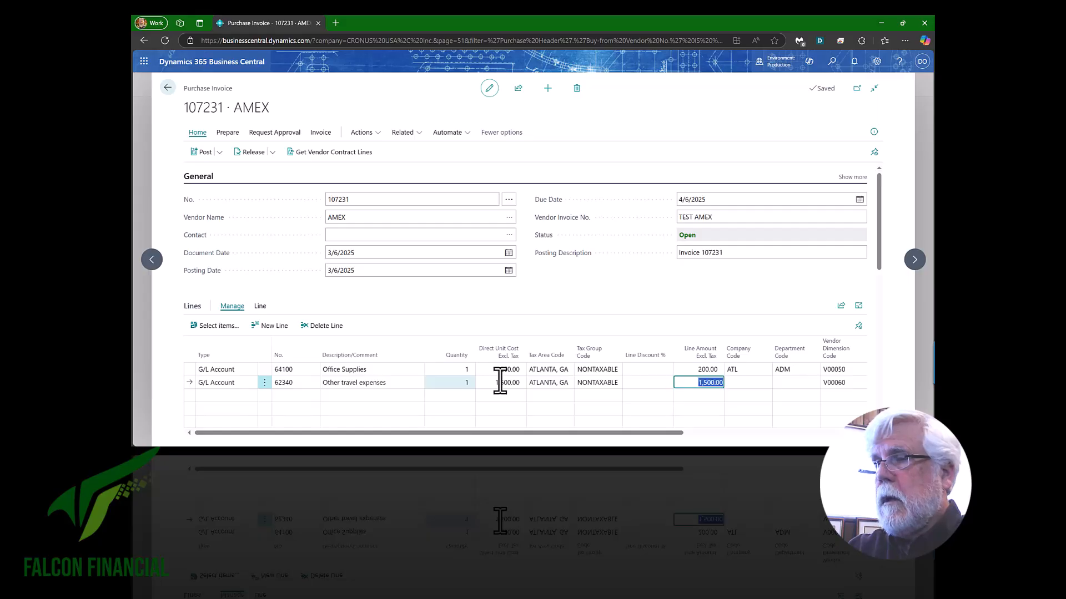
key(Return)
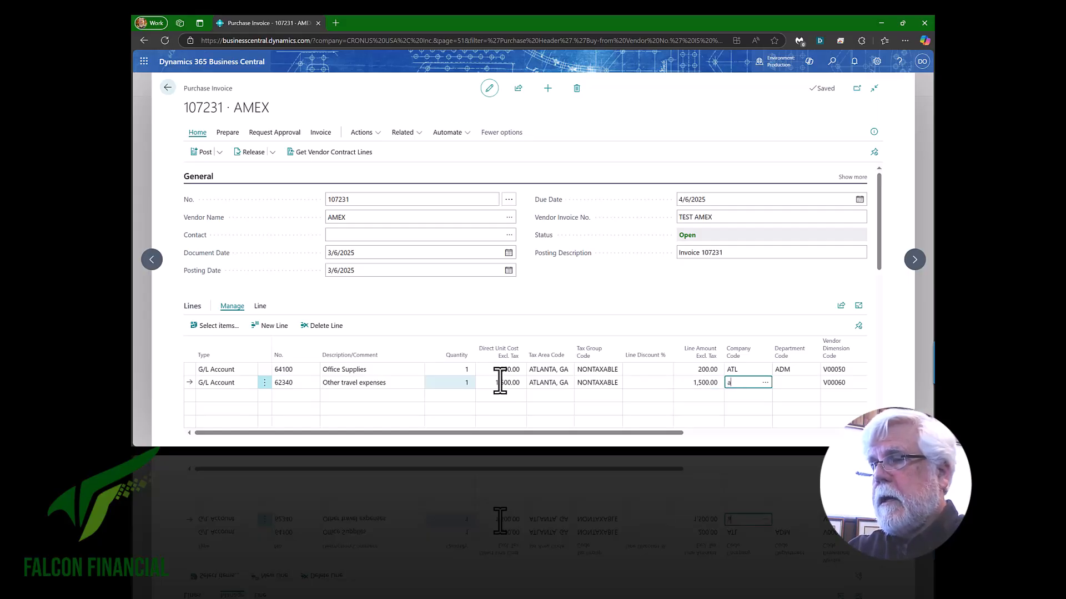
Assign company code ATL and department code FINANCE to the Other travel expenses line.
text(atl)
key(Return)
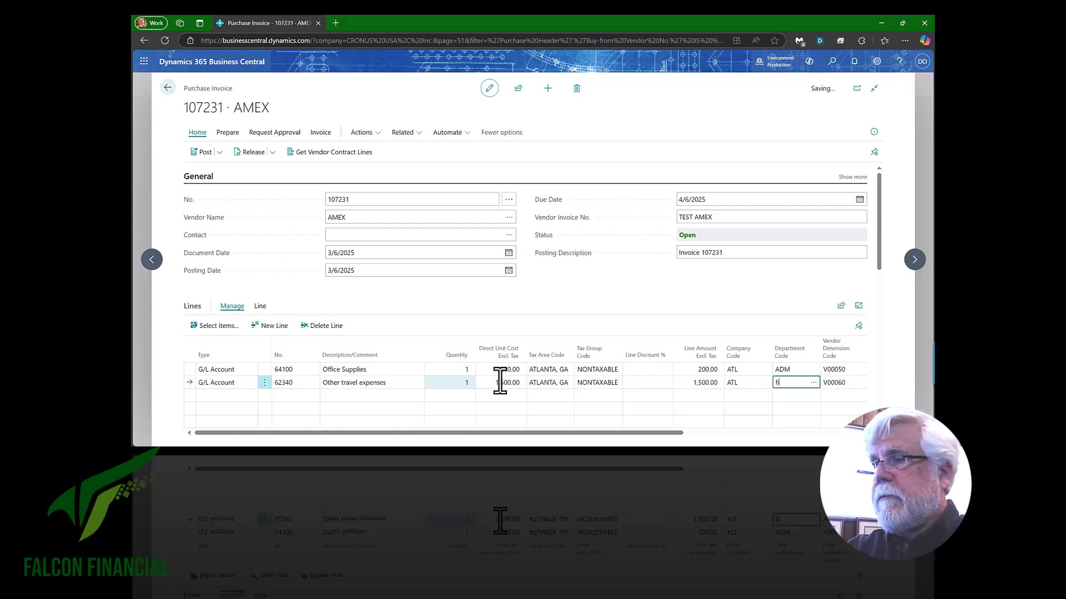
text(fin)
key(Return)
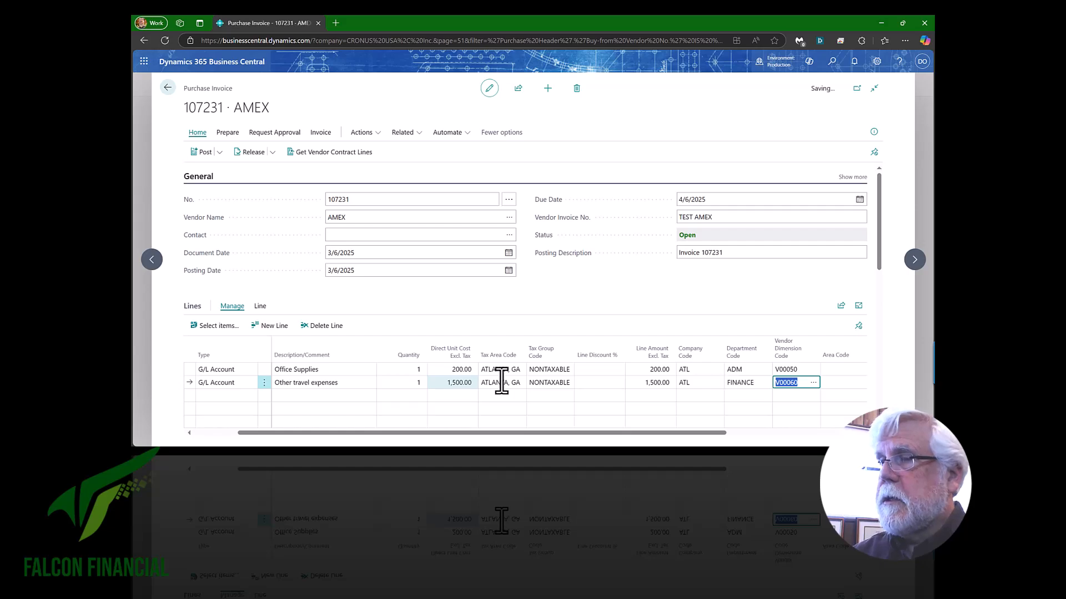
Change the Other travel expenses line's vendor dimension code to V90000 (Big Hotel Chain, Inc.).
click(810, 383)
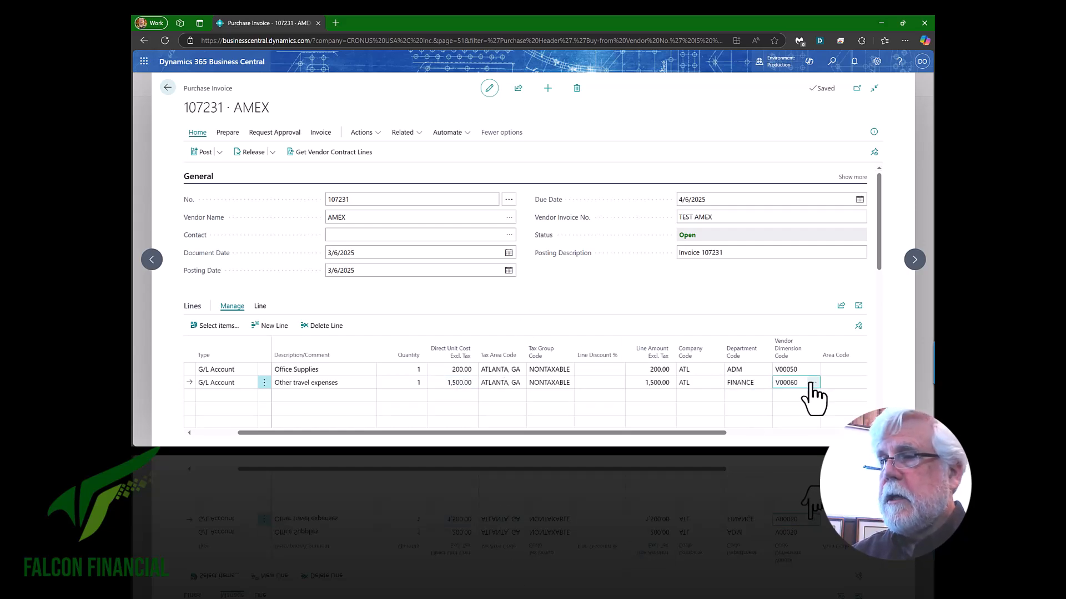
click(811, 383)
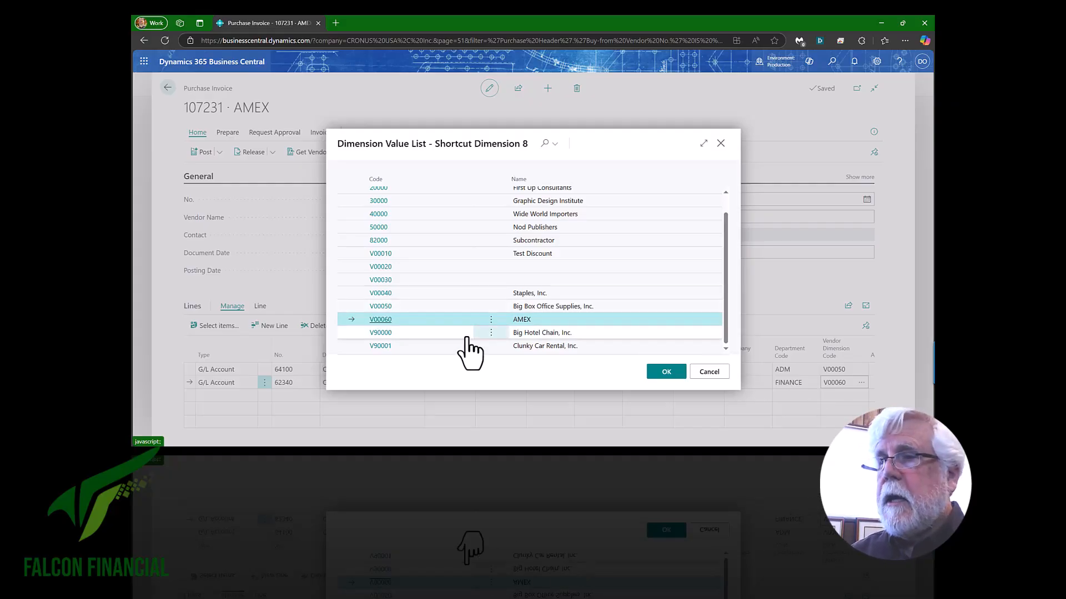
click(414, 333)
click(666, 371)
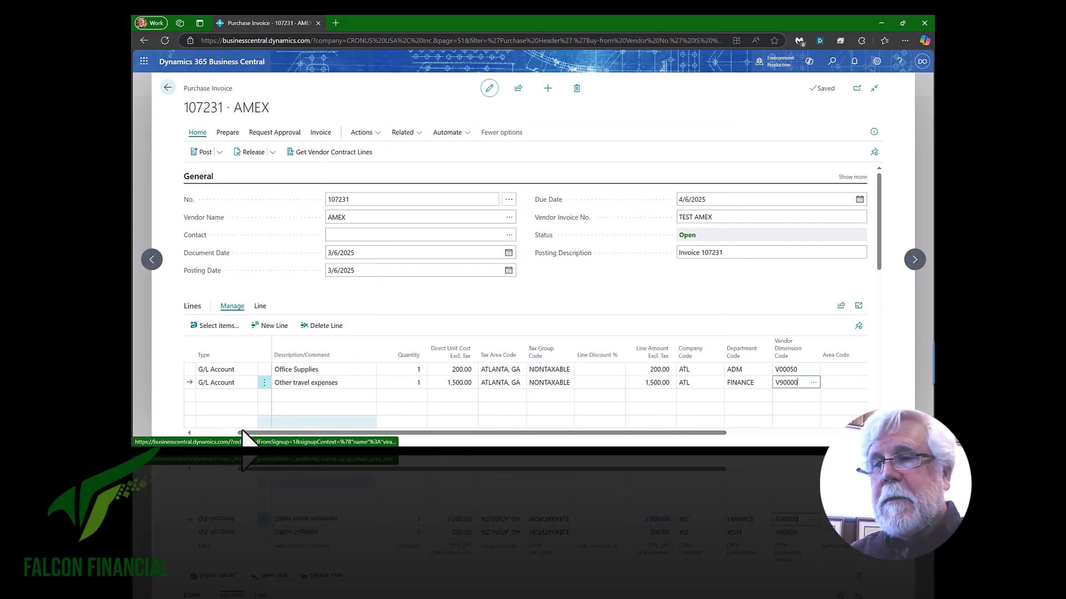
Add a third invoice line for G/L account 62320 (Rental vehicles).
click(218, 433)
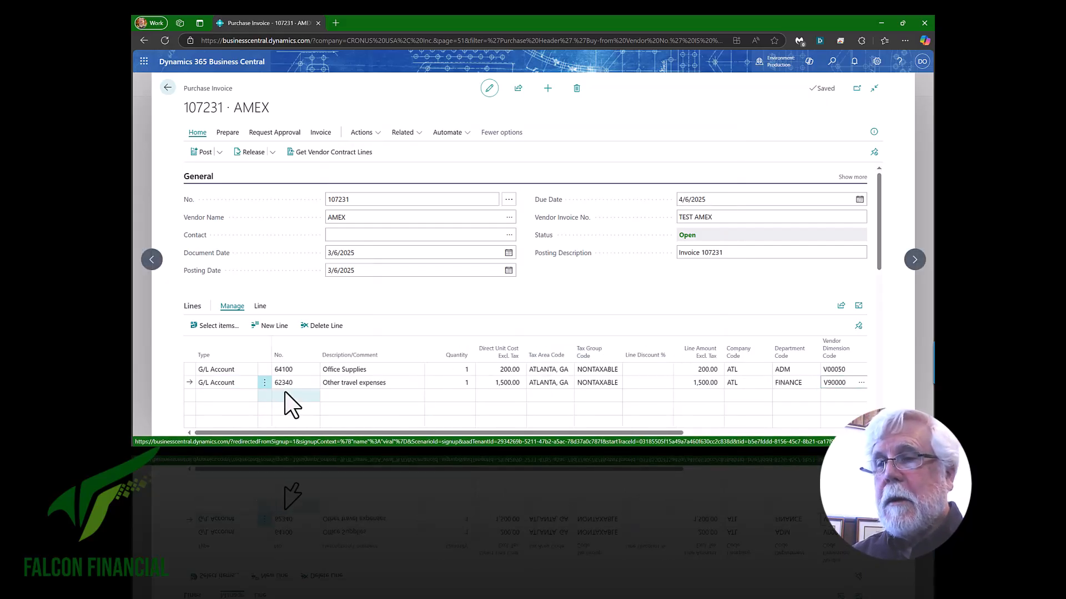
click(302, 395)
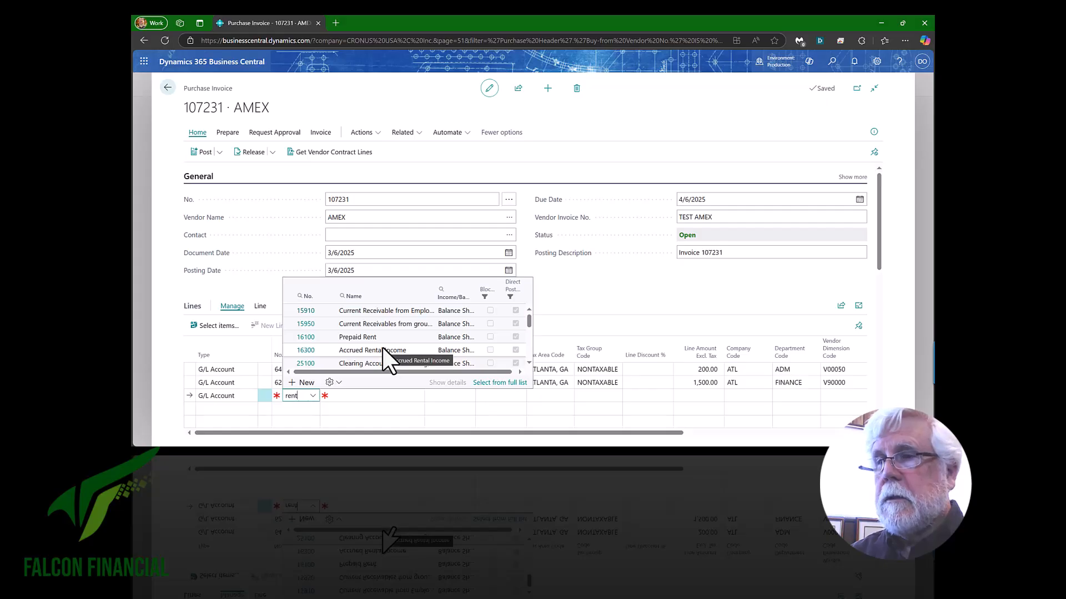
scroll(383, 349, down, 5)
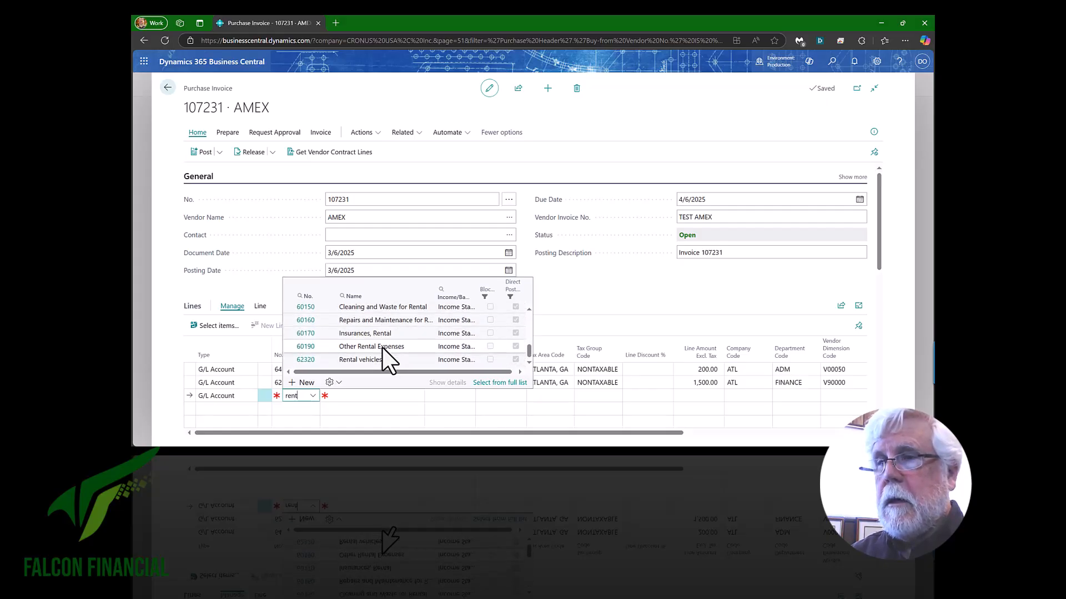
click(367, 361)
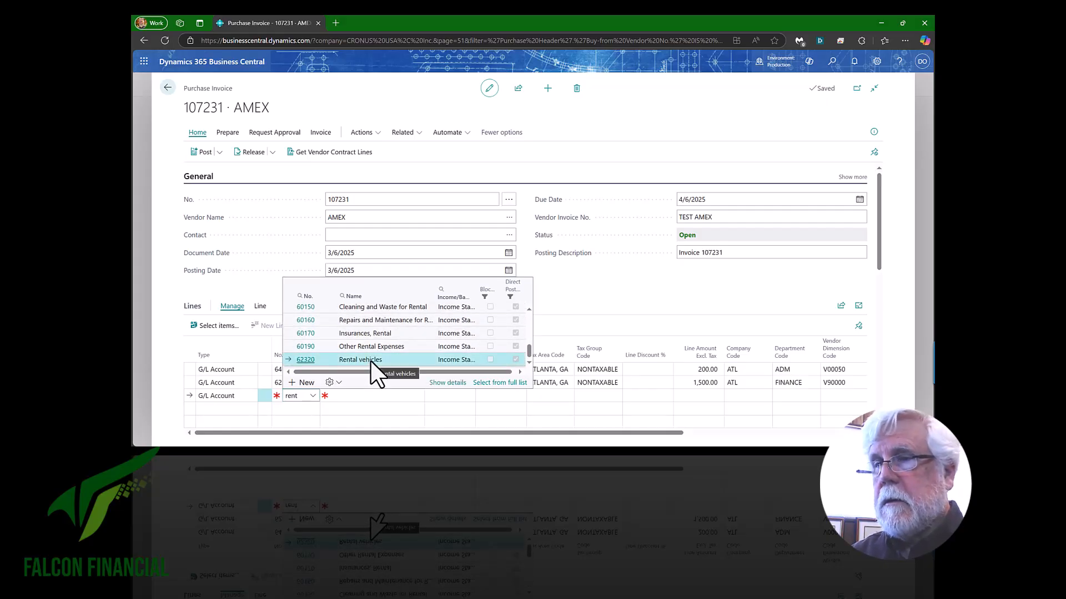
click(371, 360)
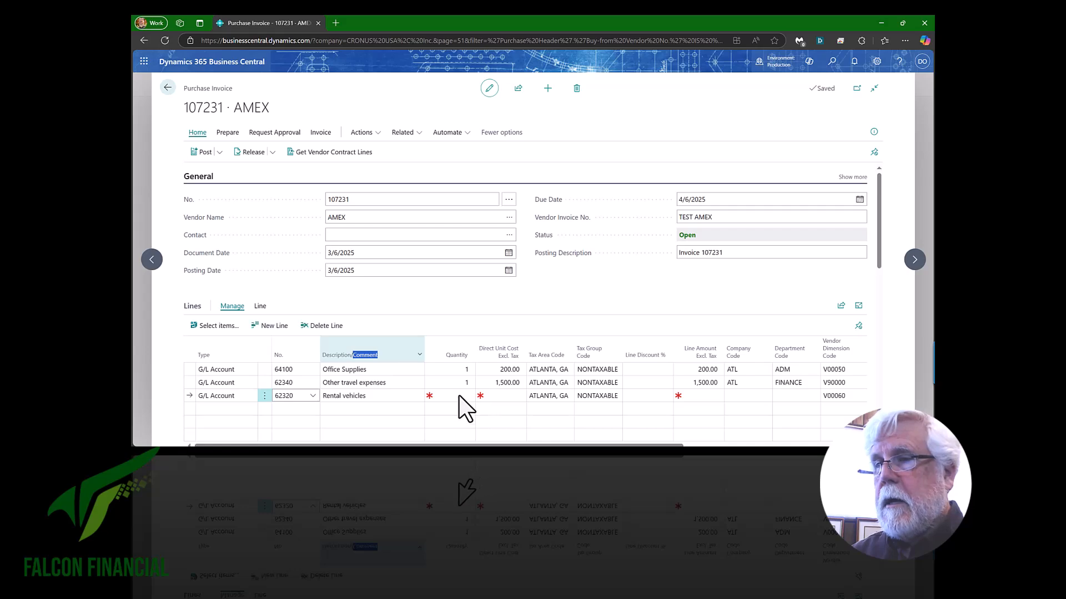
Set the Rental vehicles line to quantity 1 with a direct unit cost of 250.
scroll(502, 405, down, 2)
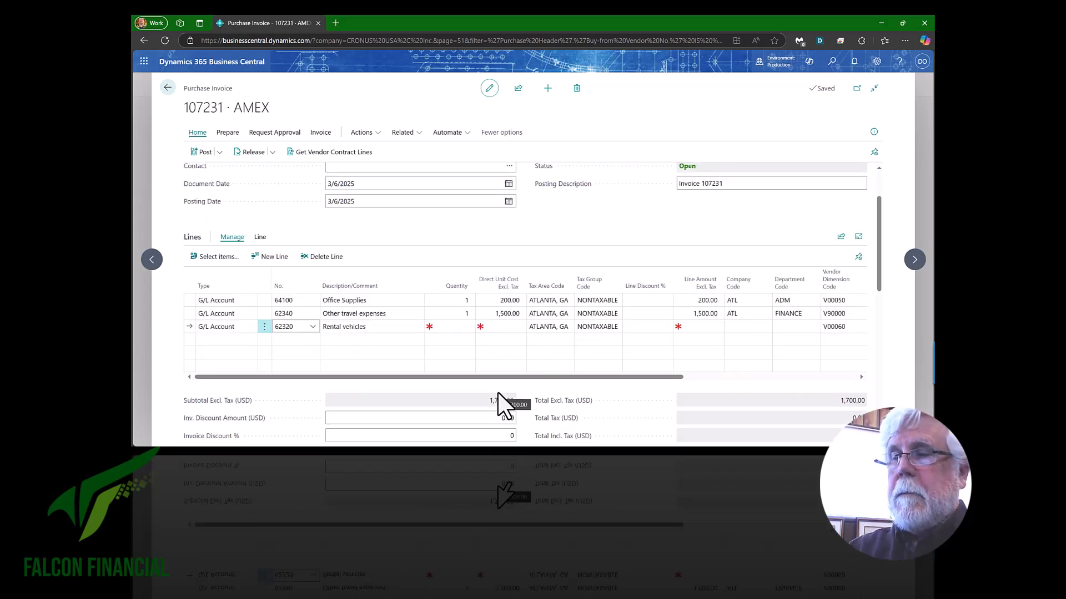
click(455, 327)
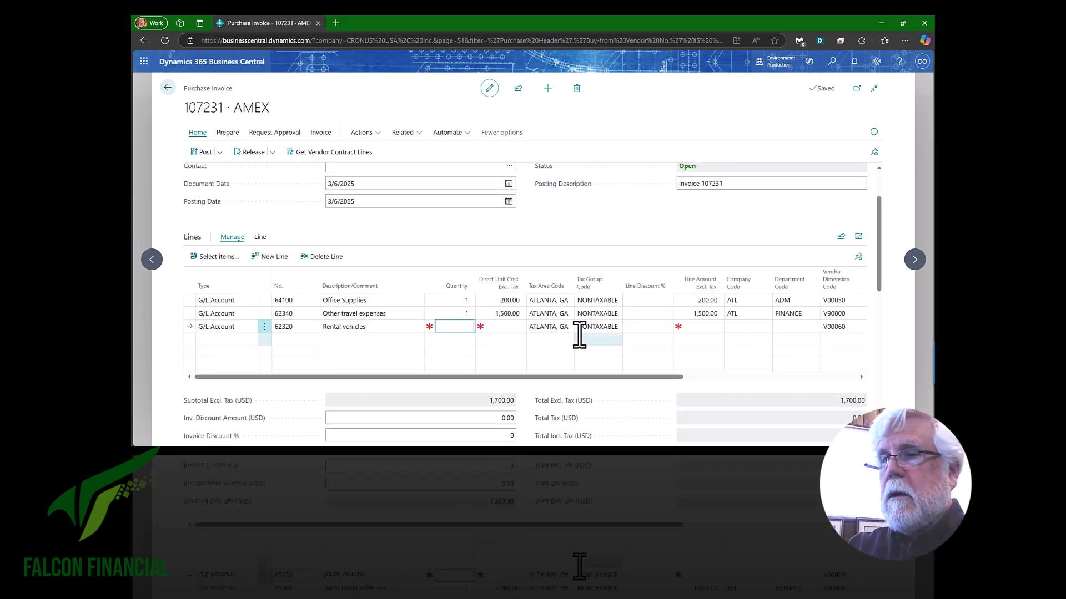
key(Tab)
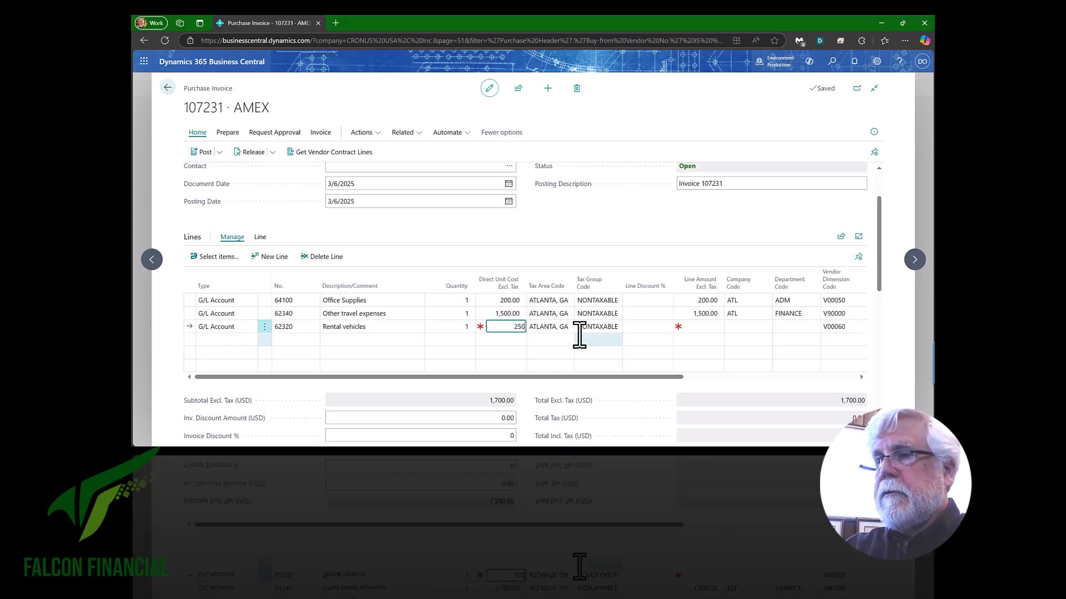
key(Tab)
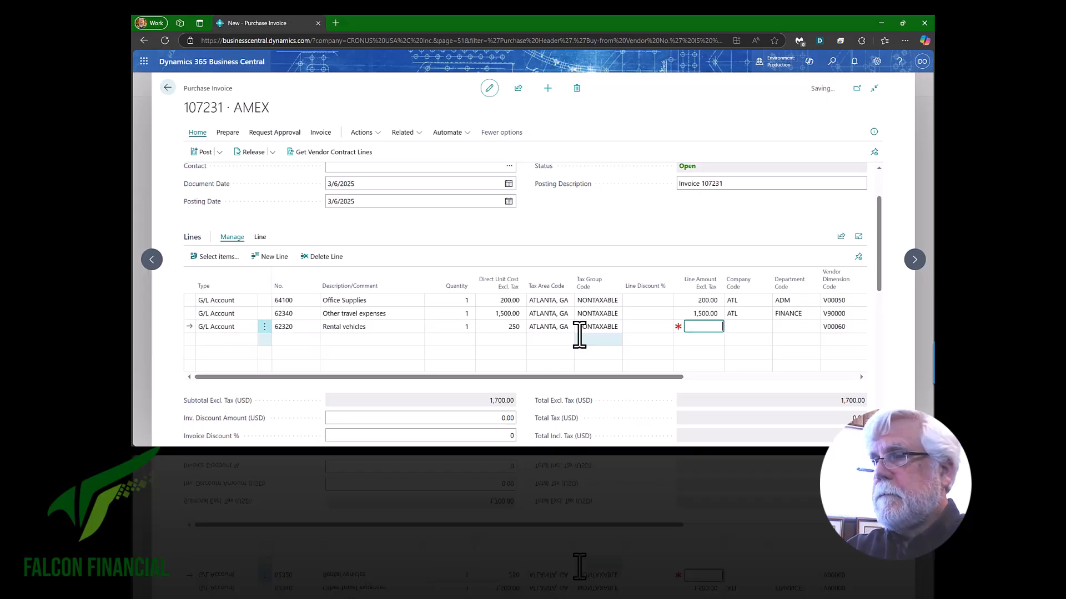
key(Tab)
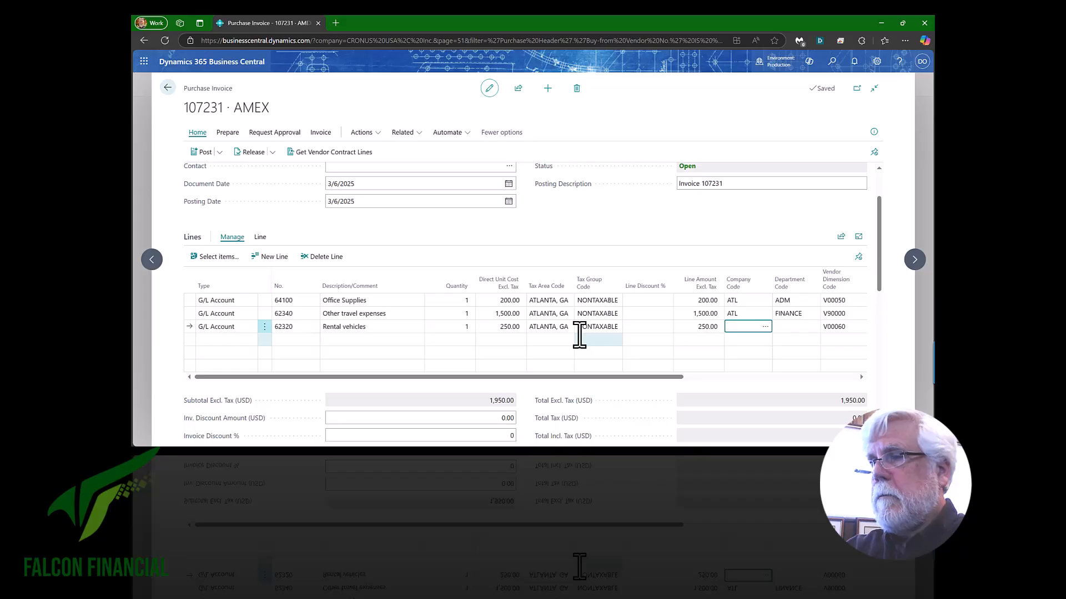
Assign company code ATL and department code FINANCE to the Rental vehicles line.
text(atl)
key(Tab)
text(fi)
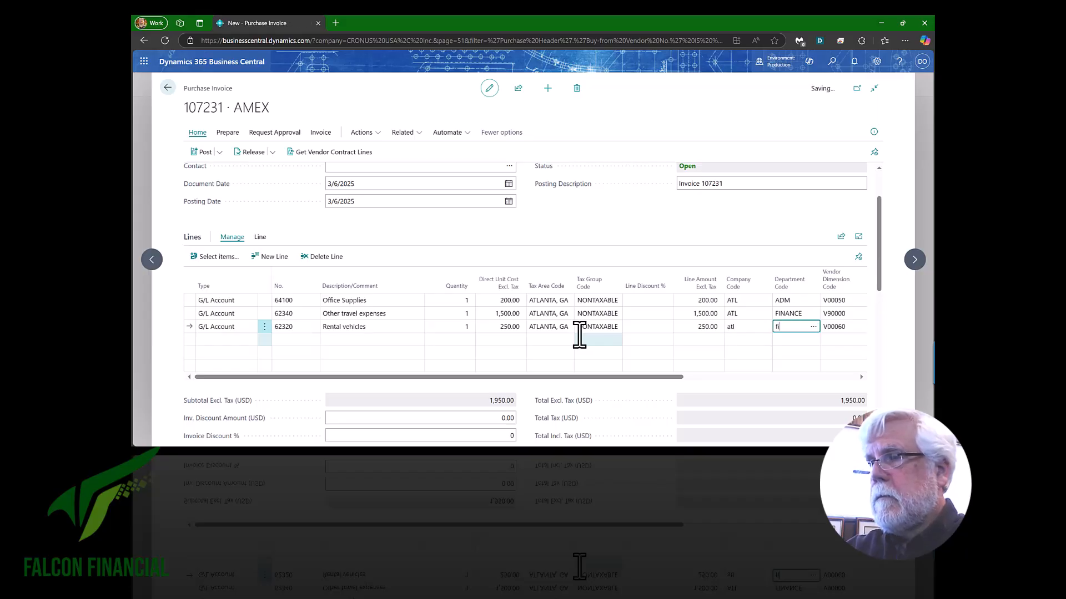
text(n)
key(Tab)
text(n)
key(Tab)
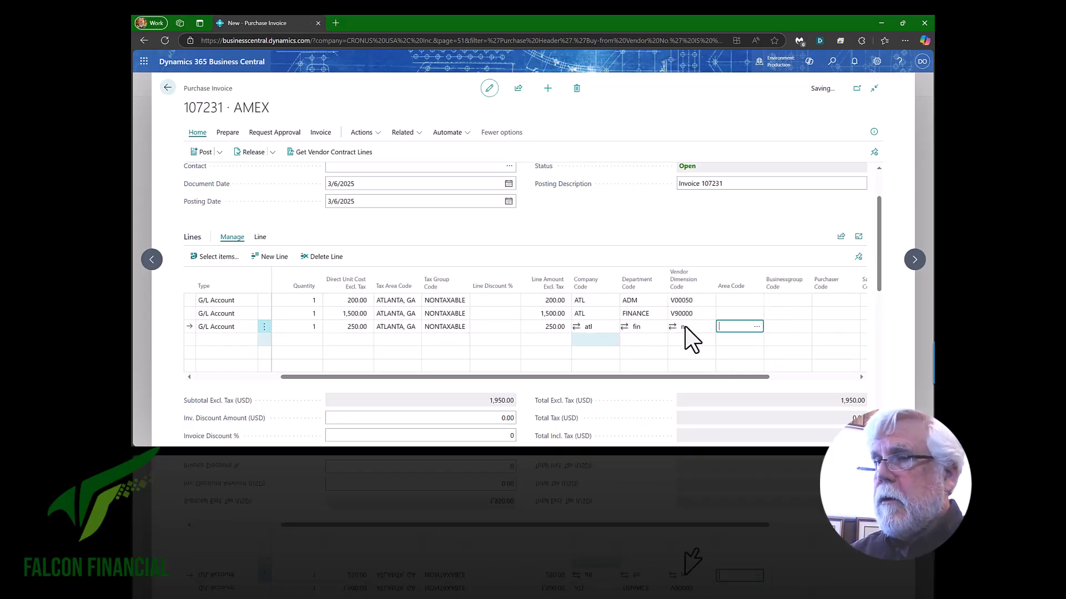
click(688, 326)
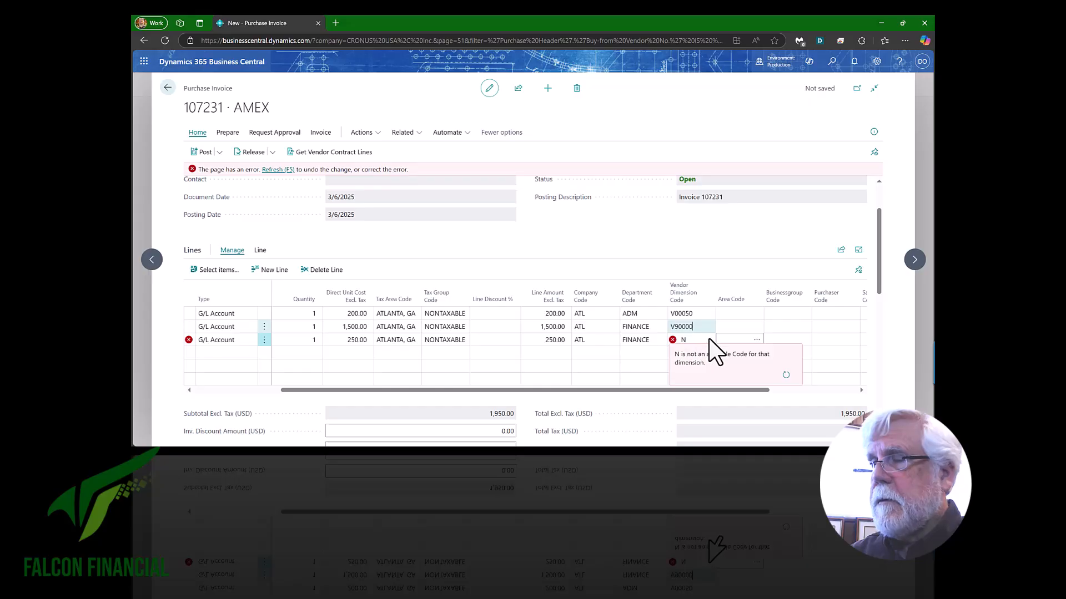
click(701, 339)
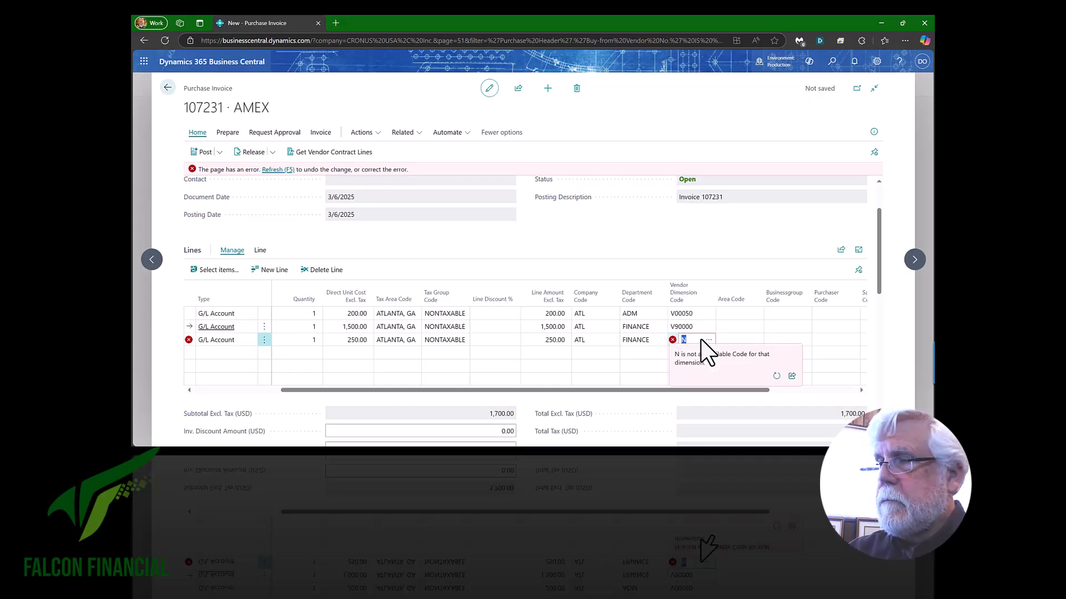
key(BackSpace)
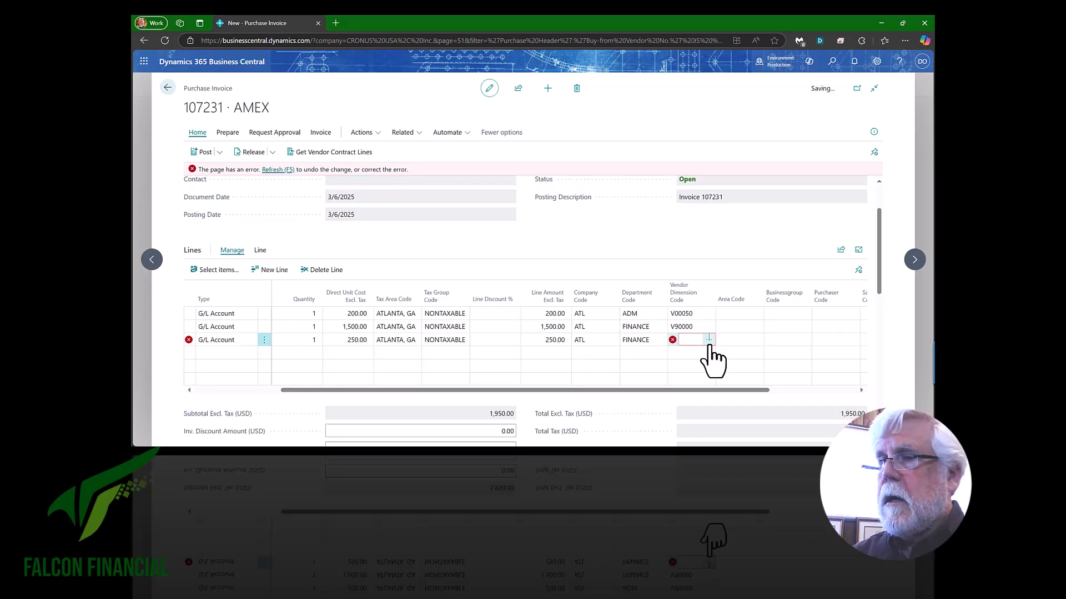
Set the Rental vehicles line's vendor dimension code to V90001 (Clunky Car Rental, Inc.).
click(708, 338)
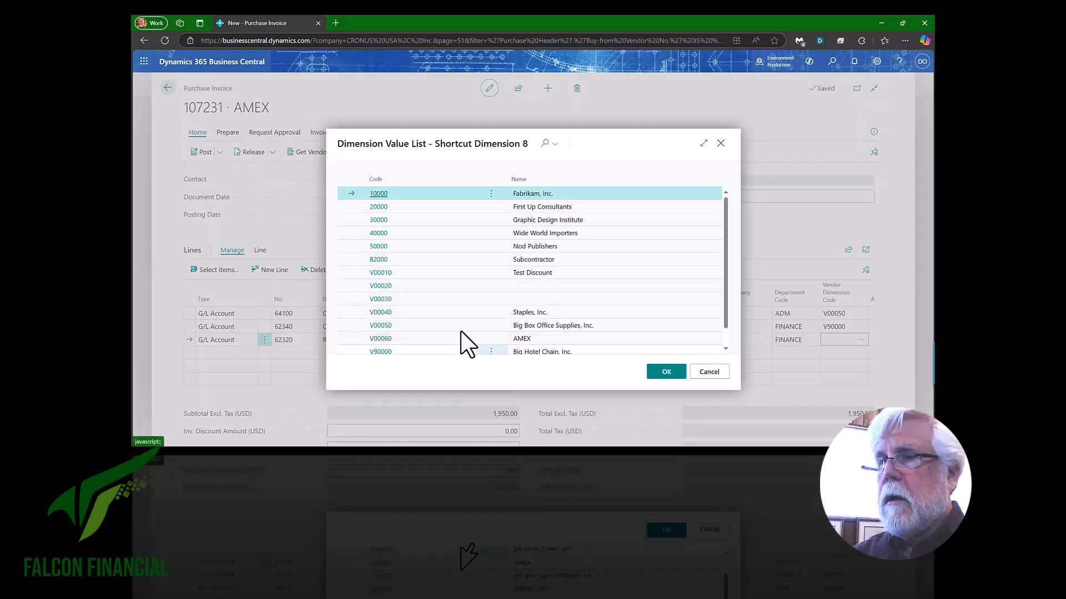
scroll(466, 342, down, 1)
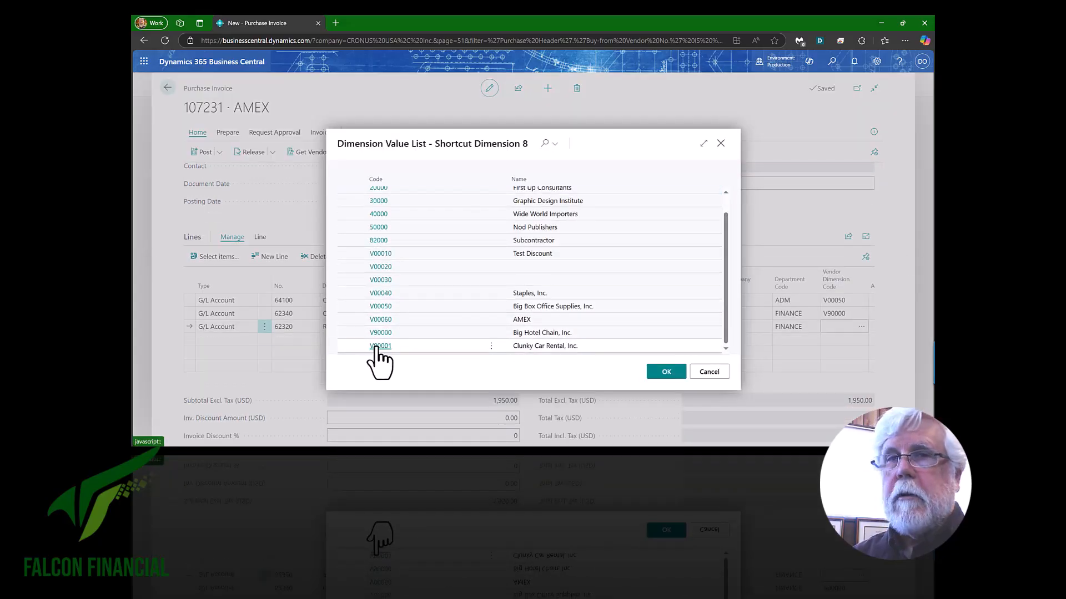
click(499, 345)
click(667, 371)
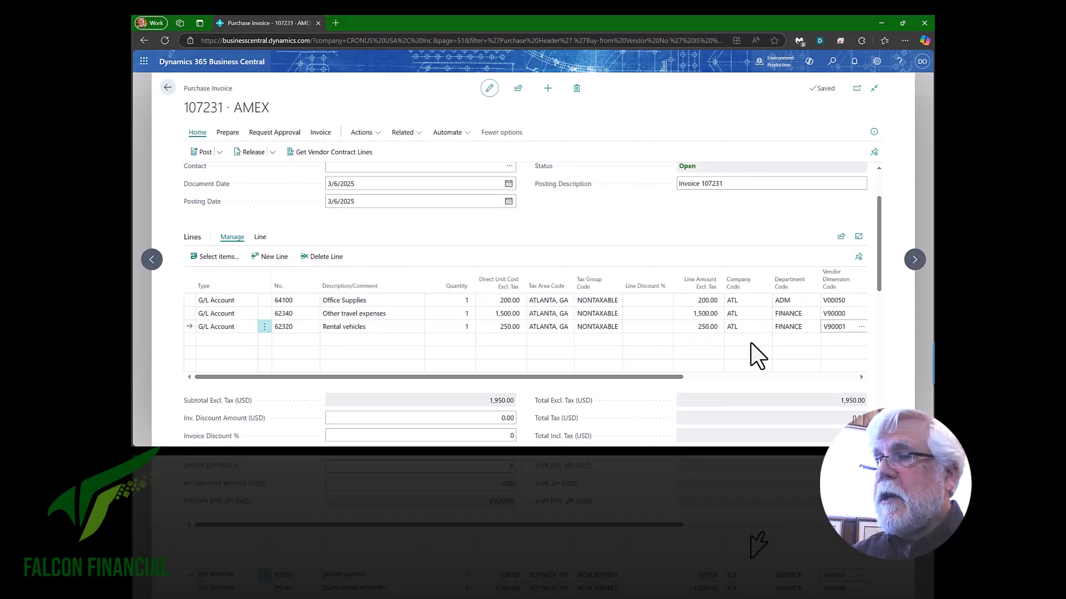
Set the company code in the AMEX invoice's details to ATL and decline updating the lines.
click(644, 363)
scroll(518, 386, down, 4)
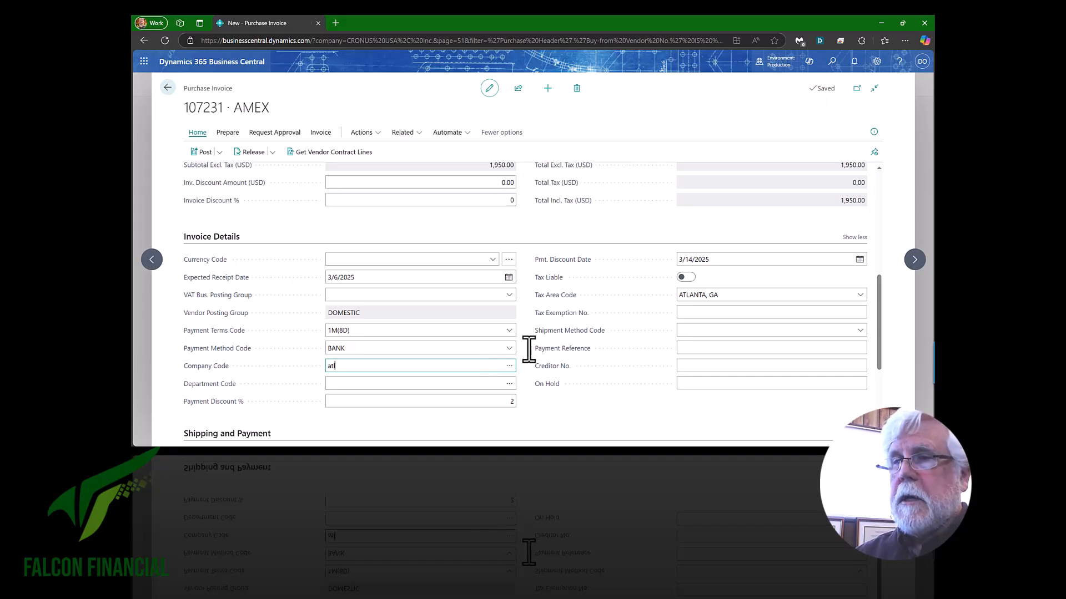
key(Tab)
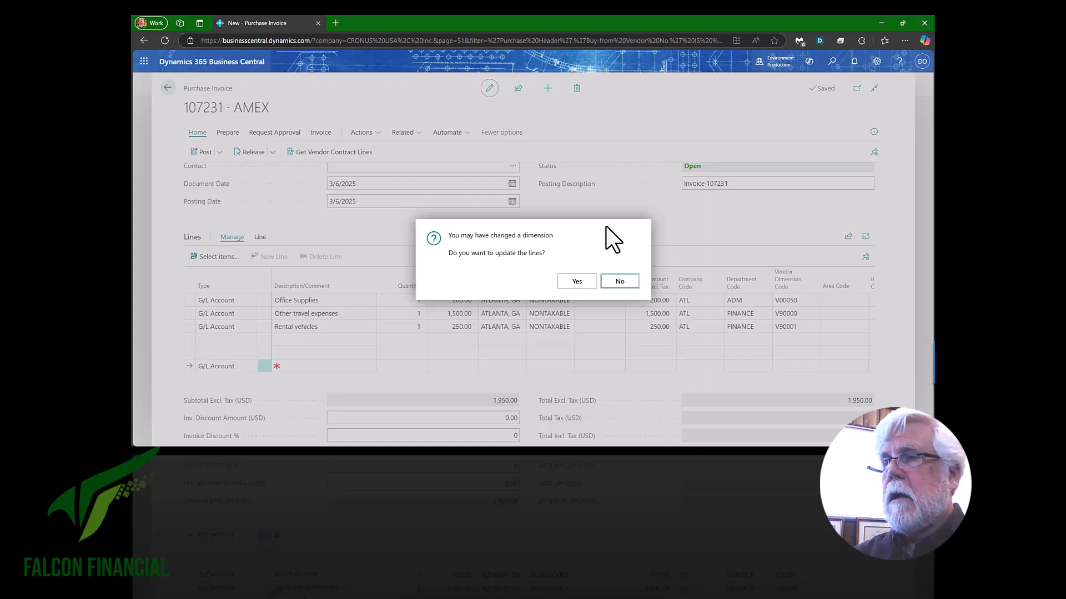
key(Return)
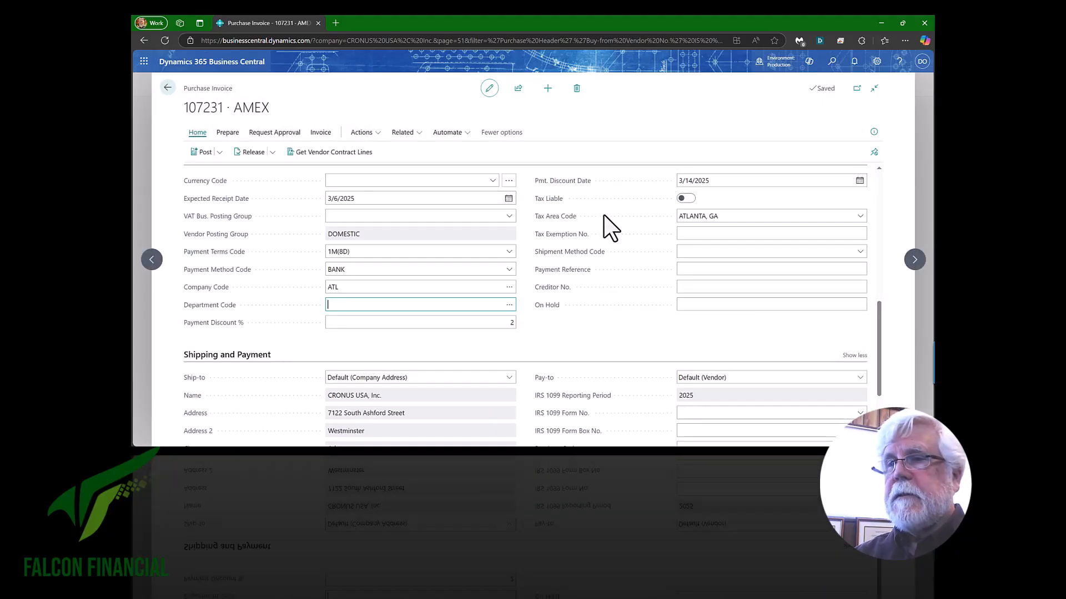
scroll(611, 228, up, 10)
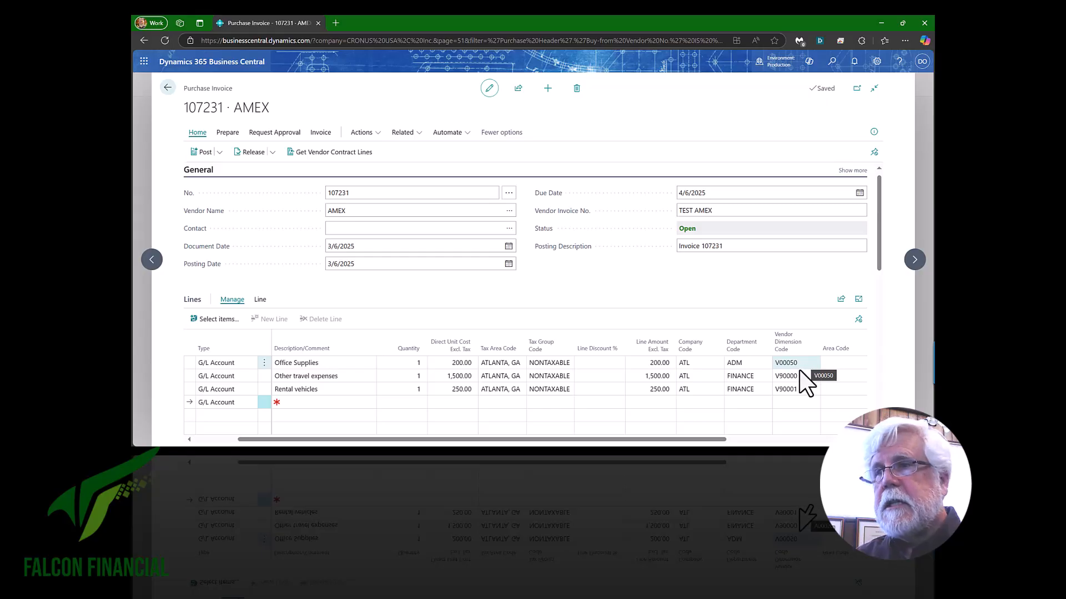
Preview the posting of the AMEX purchase invoice and examine the vendor dimension codes on its G/L entries.
click(219, 153)
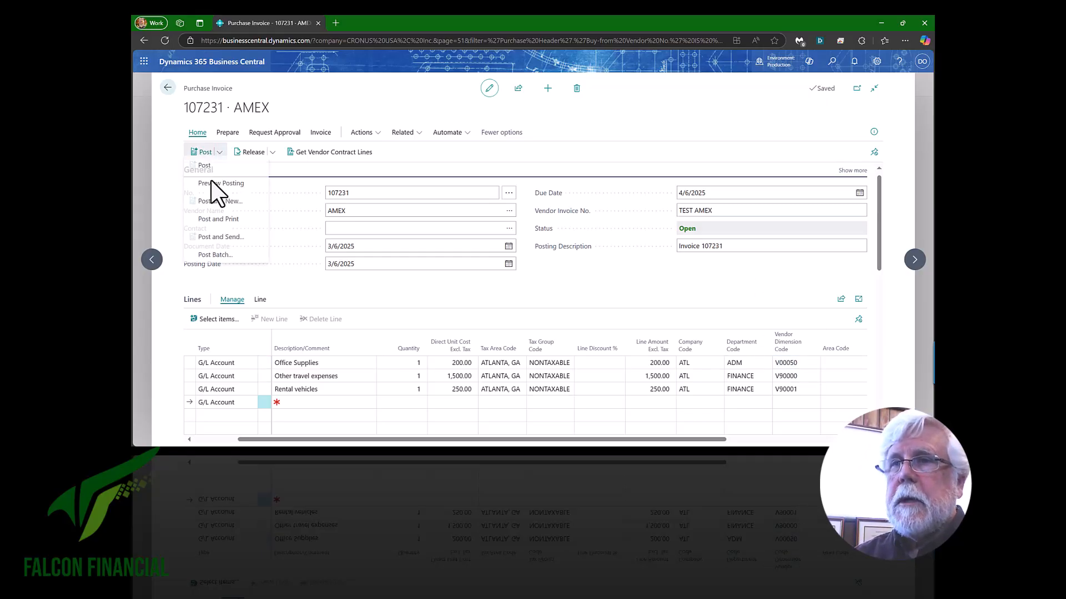
click(567, 194)
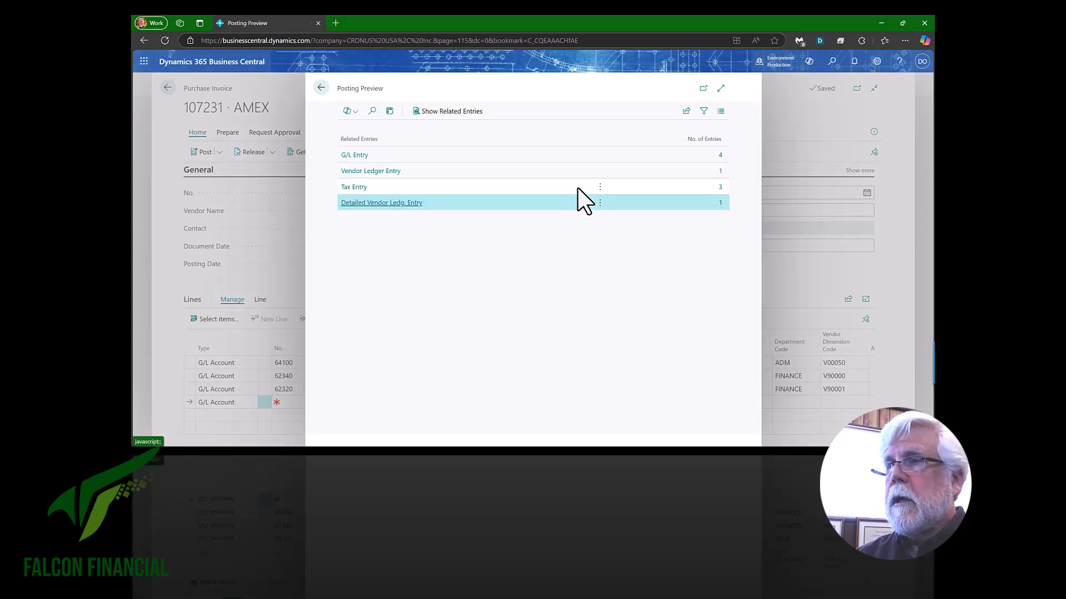
click(716, 157)
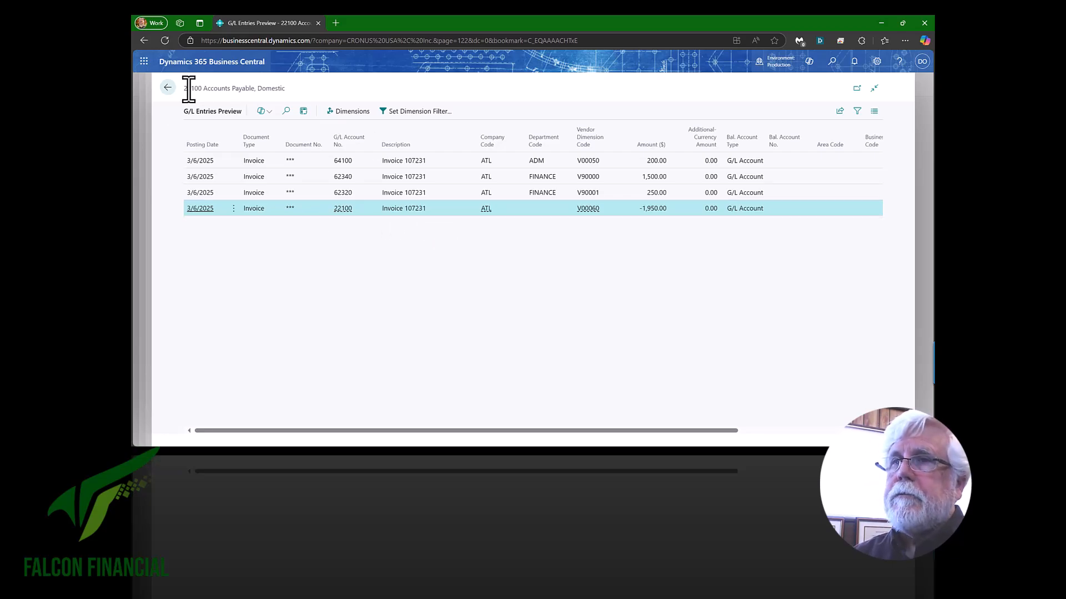
click(168, 87)
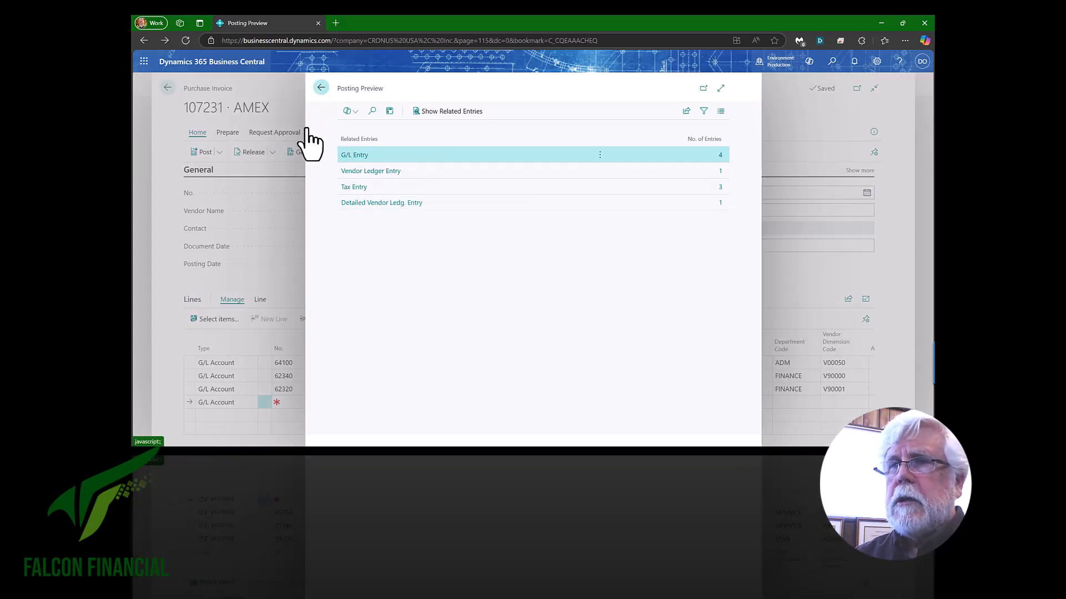
Post the AMEX purchase invoice and decline opening the posted invoice.
click(212, 171)
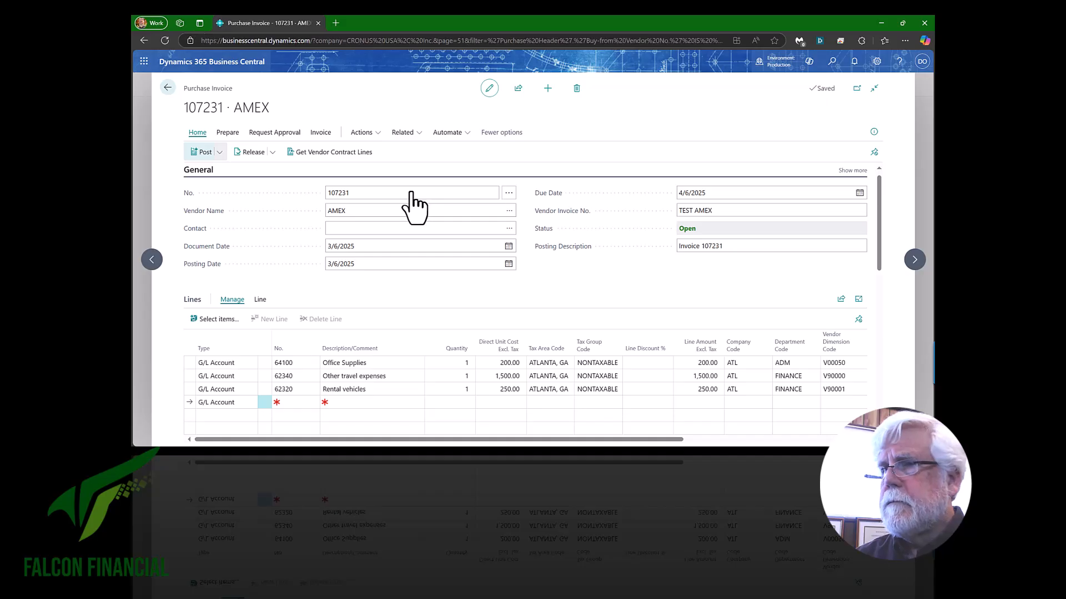
key(F9)
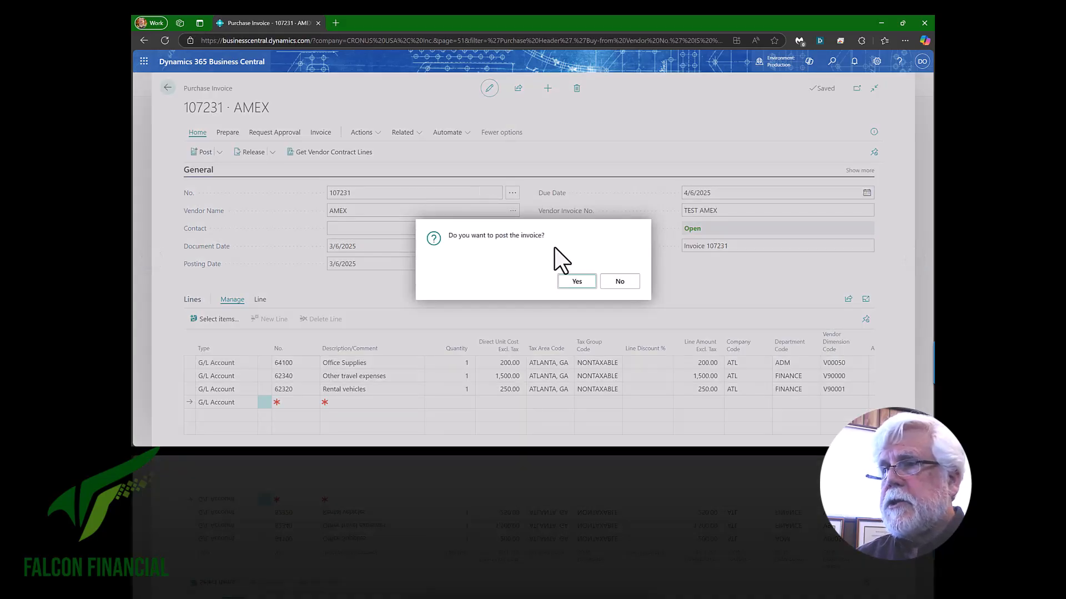
click(578, 282)
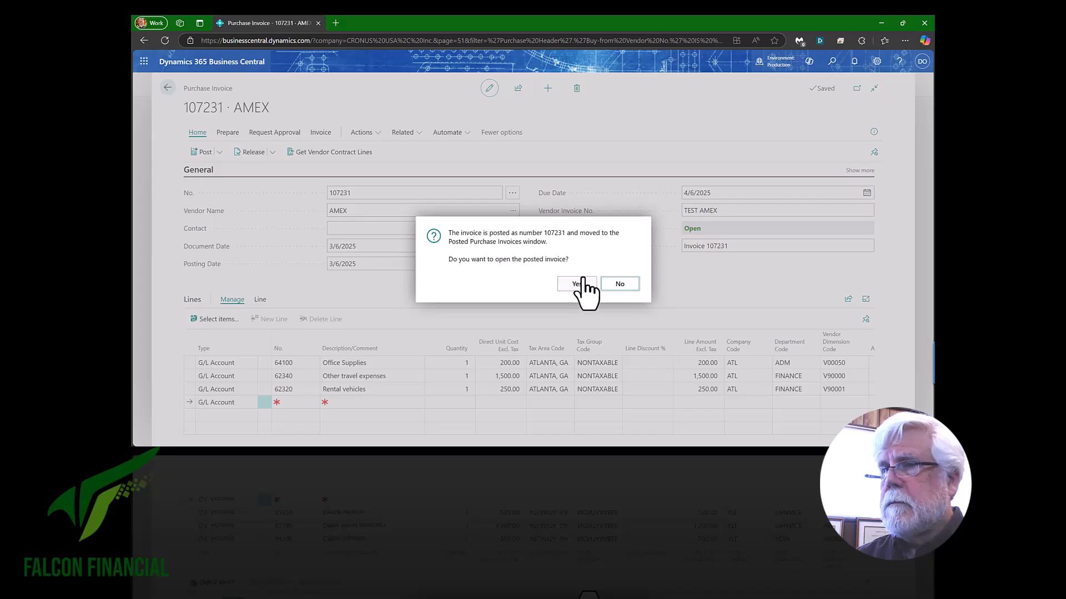
click(621, 284)
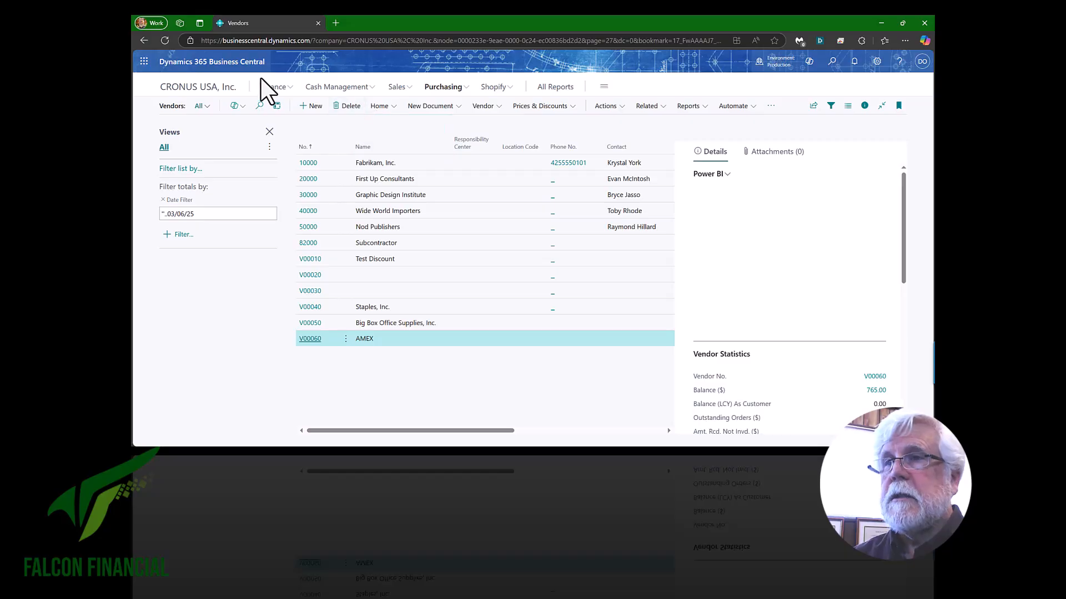
Search for "gen led entr", open General Ledger Entries and switch off its analysis mode.
click(271, 89)
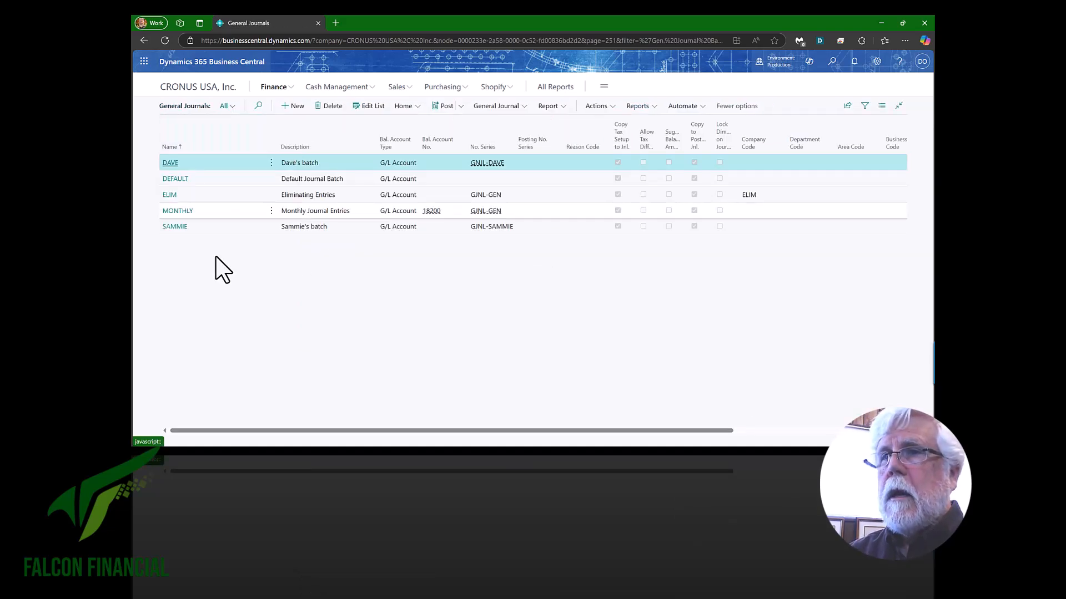
click(832, 62)
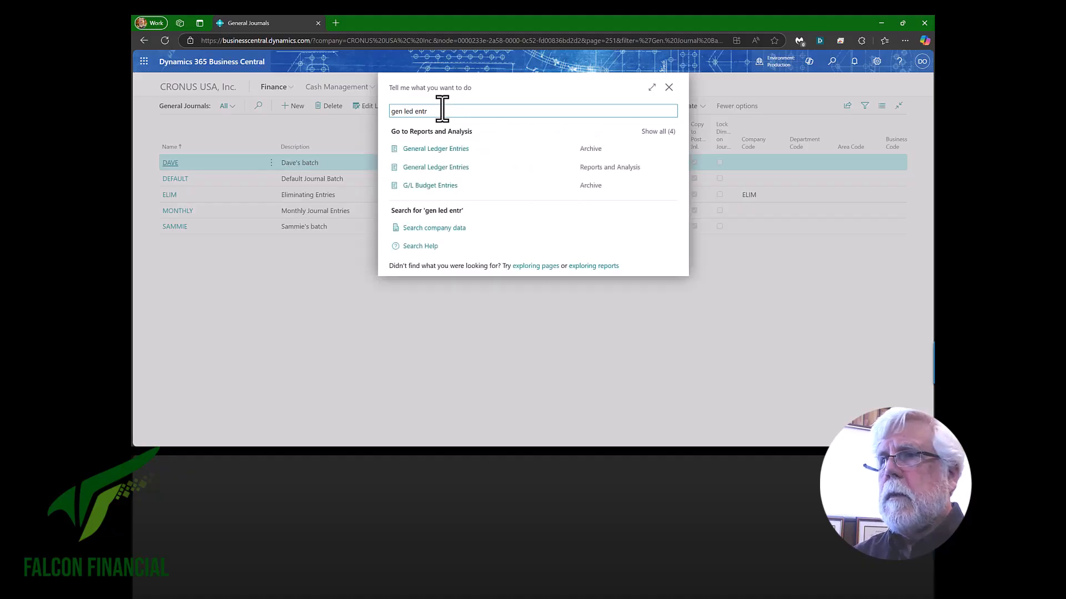
click(425, 150)
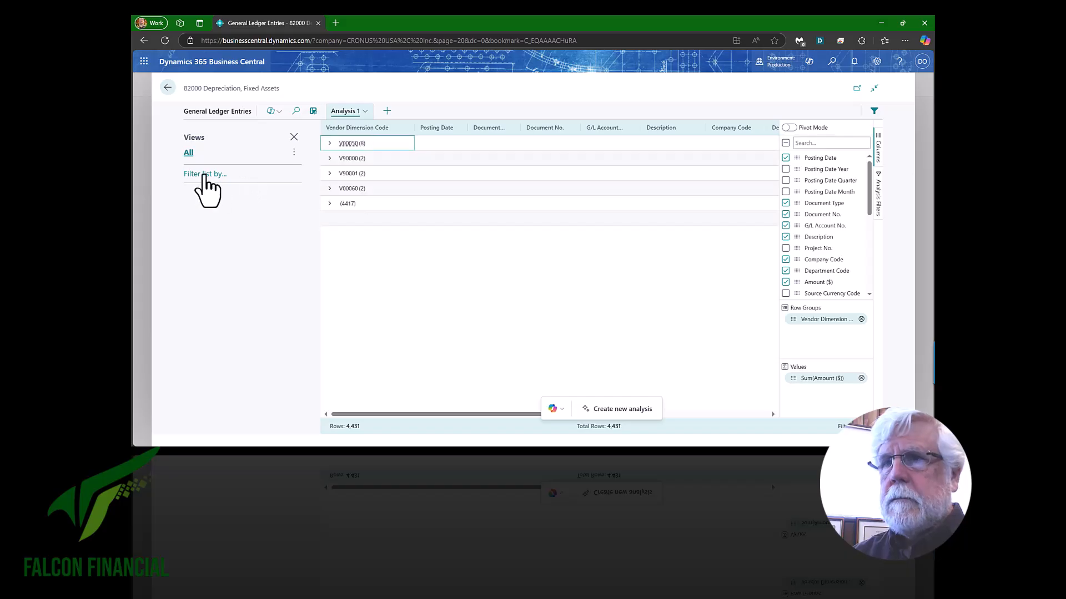
click(313, 112)
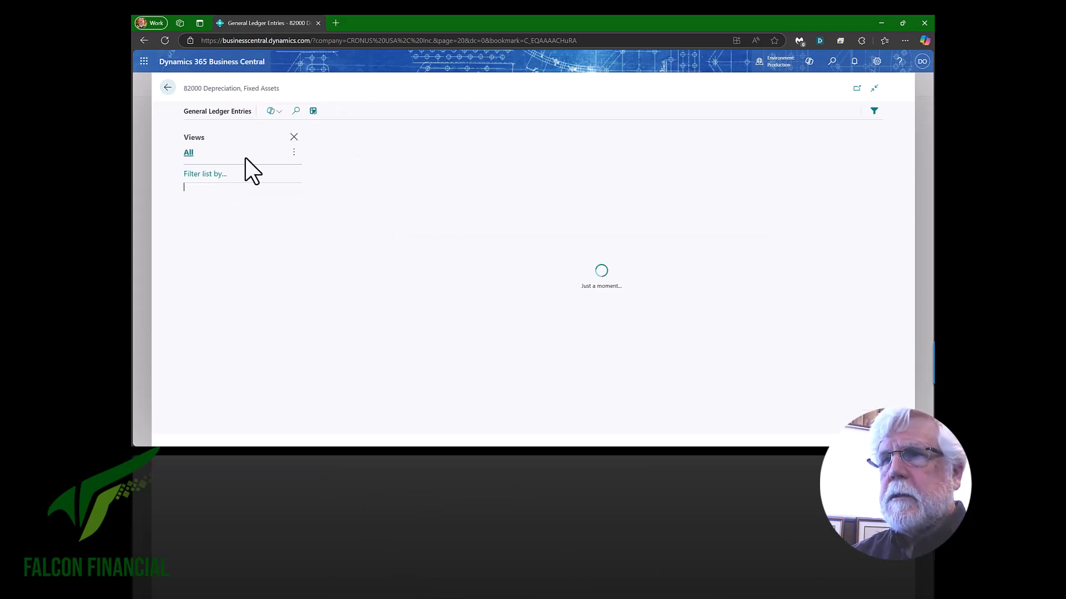
click(313, 111)
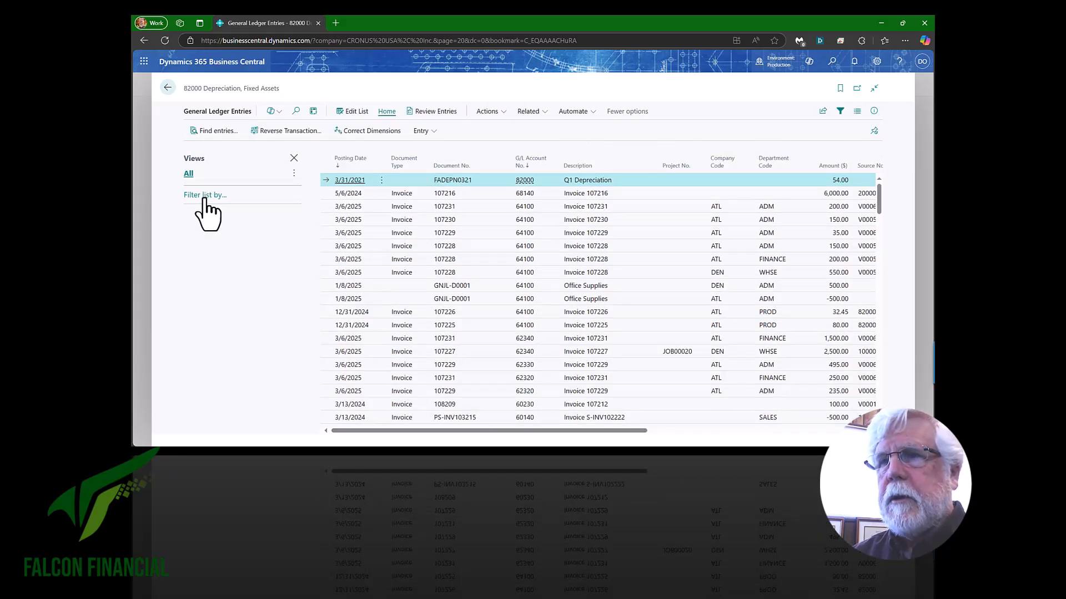
Filter the general ledger entries by posting date 010125..033125 and G/L account no. 60000..
click(205, 196)
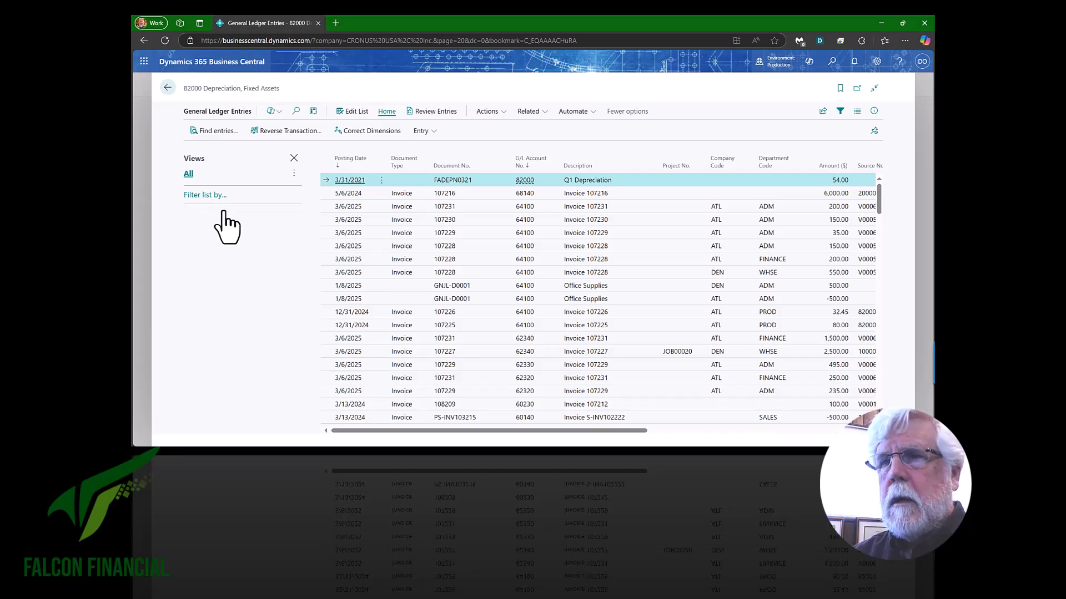
click(207, 214)
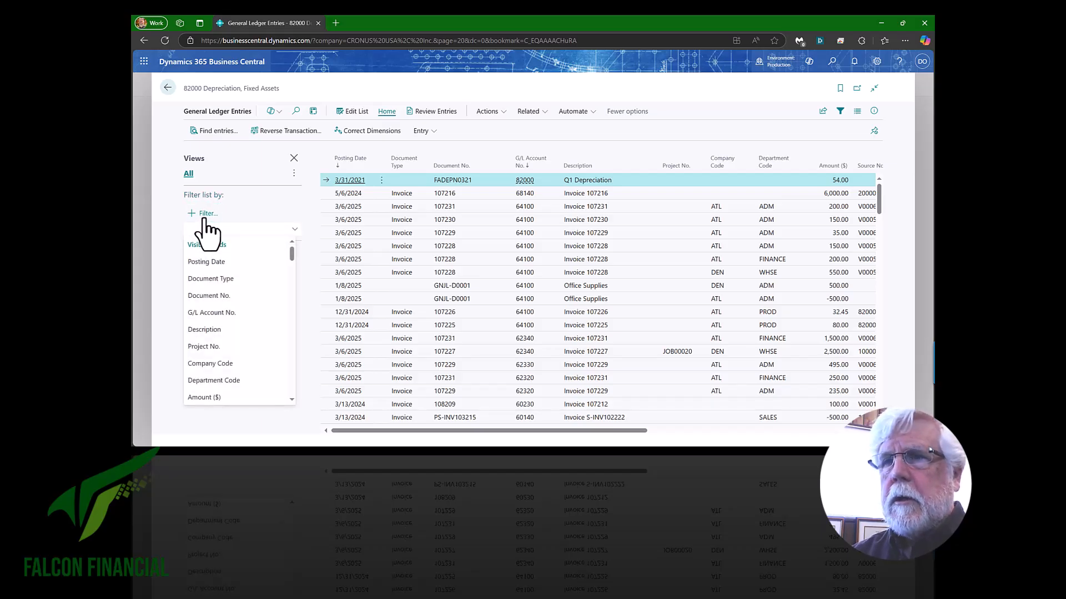
click(249, 267)
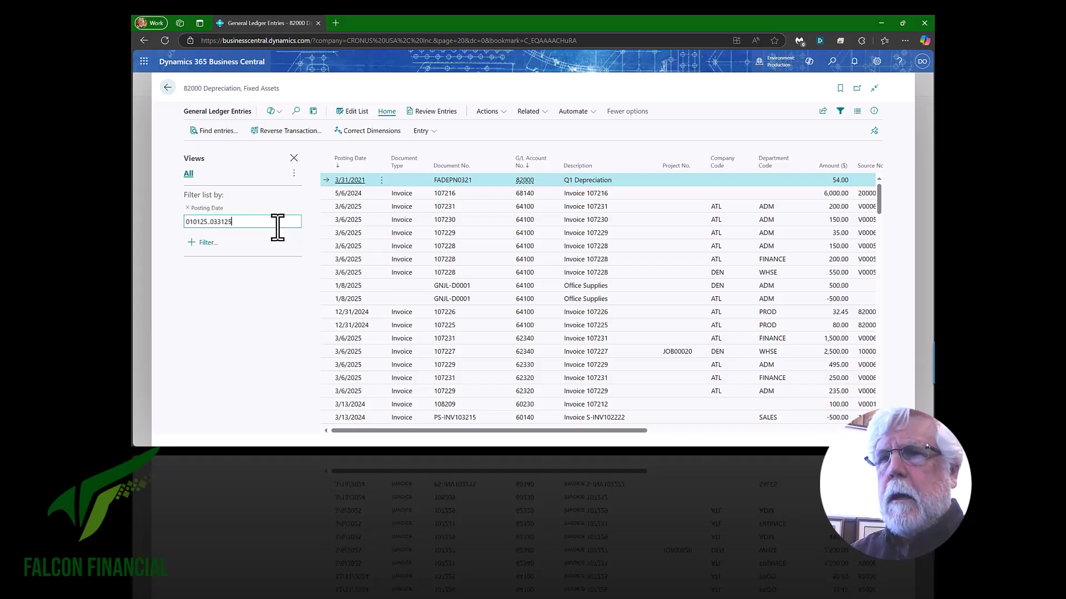
key(Tab)
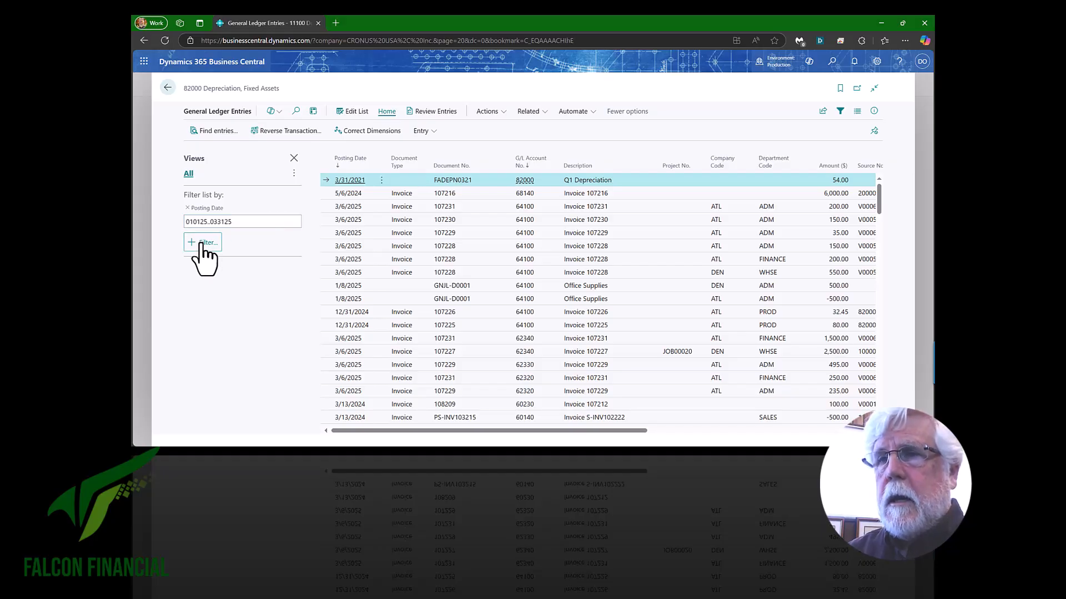
click(201, 246)
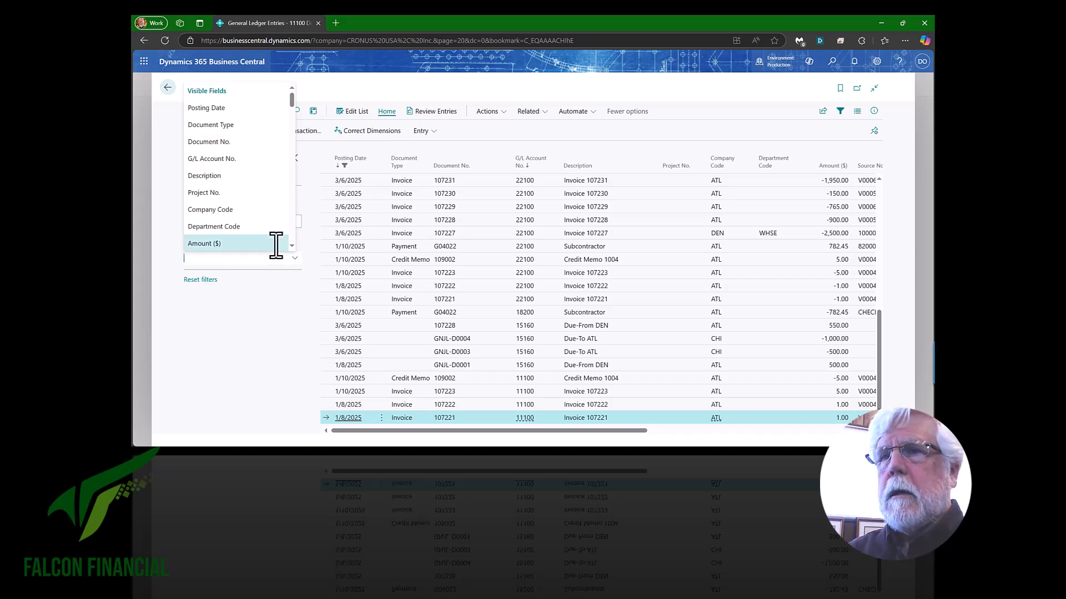
click(210, 159)
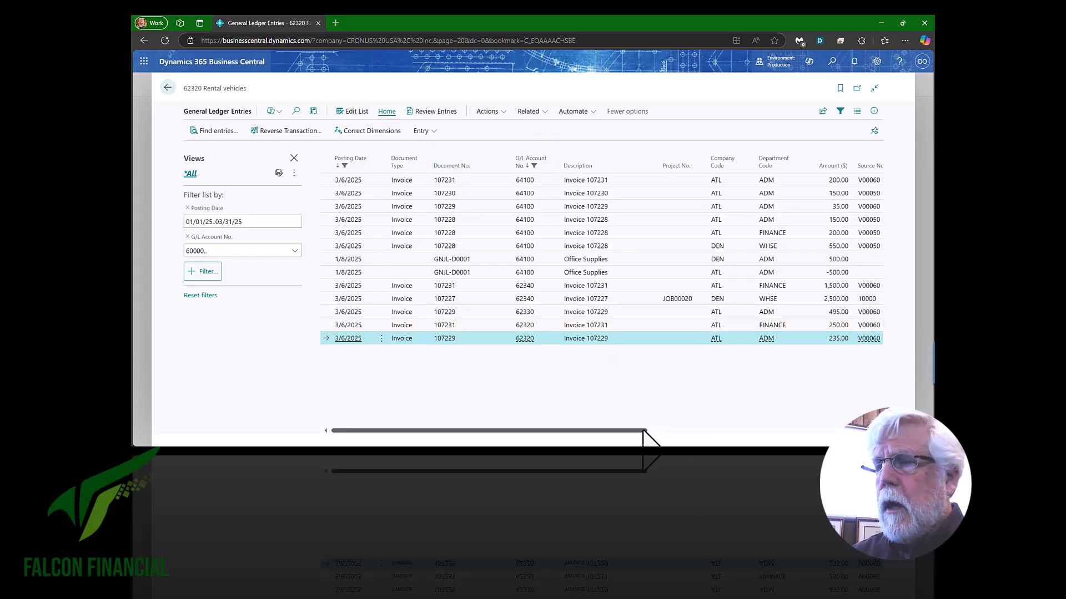
Examine the vendor dimension codes of the filtered ledger entries and look up the vendor name behind V00050.
drag(643, 431, 671, 430)
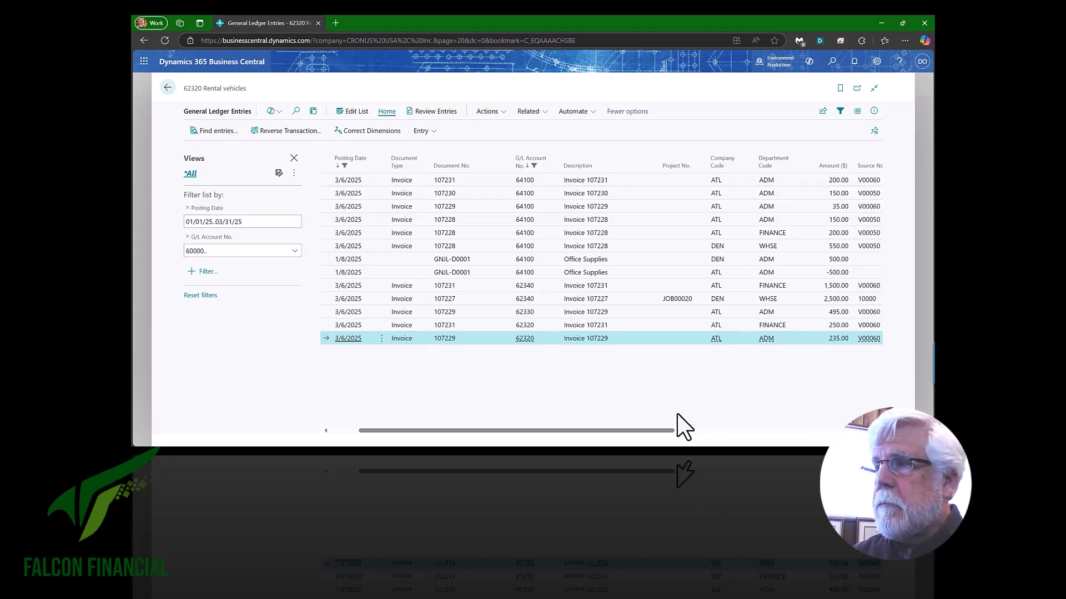
drag(656, 432, 855, 436)
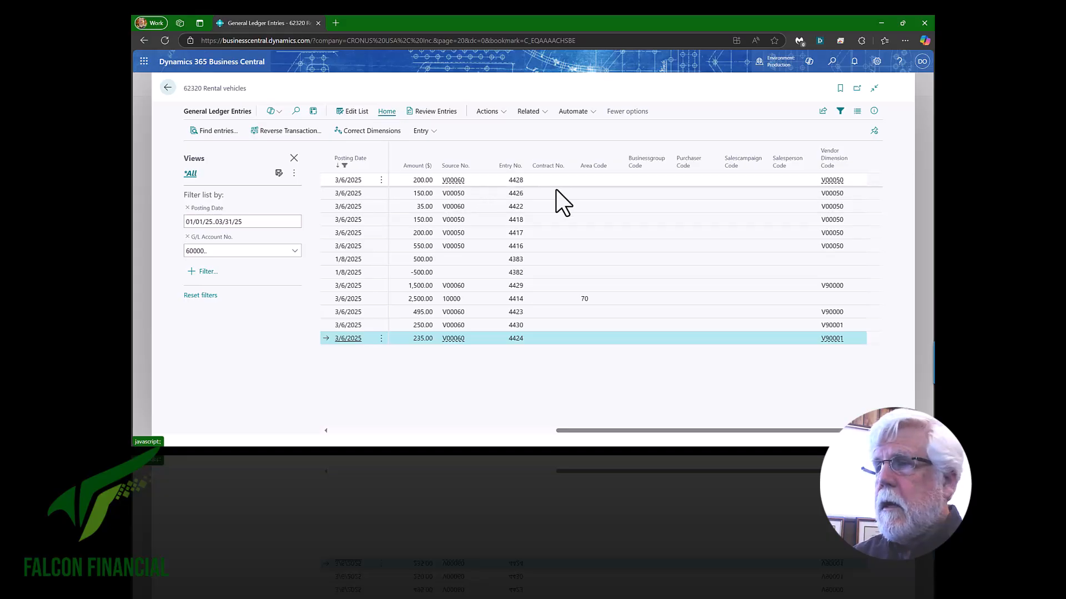
click(839, 183)
click(839, 182)
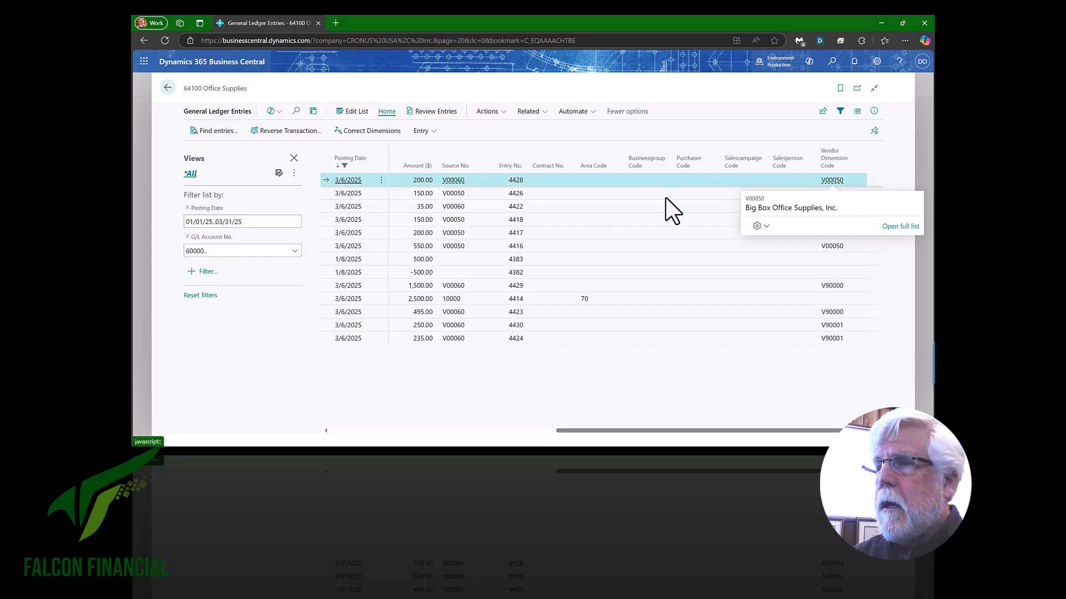
click(595, 195)
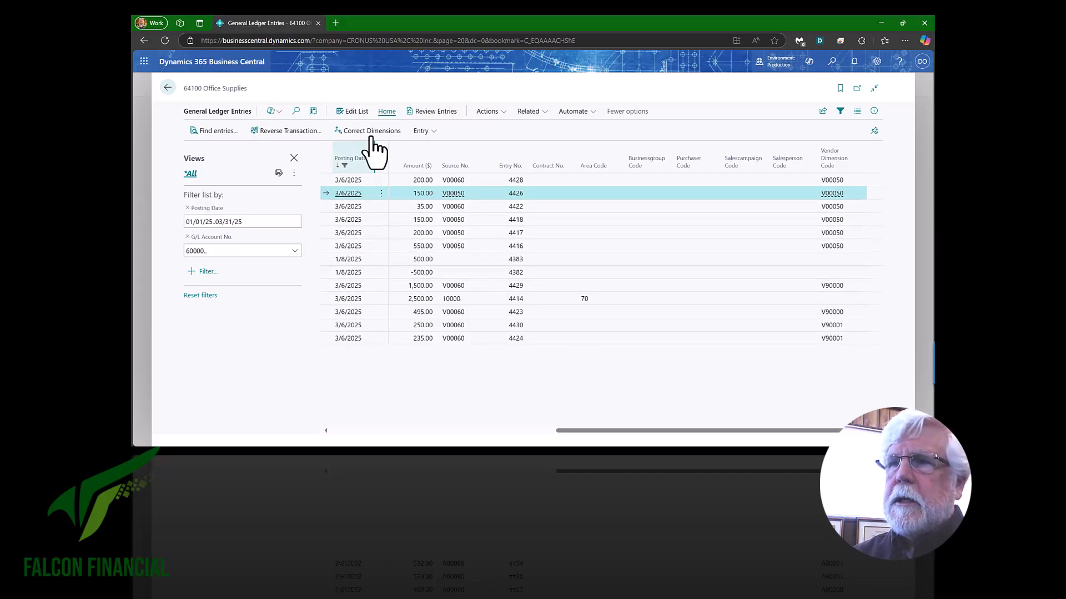
Analyze the filtered ledger entries by vendor dimension code, checking the V00050 group's entries and totals with the filter pane hidden.
click(313, 111)
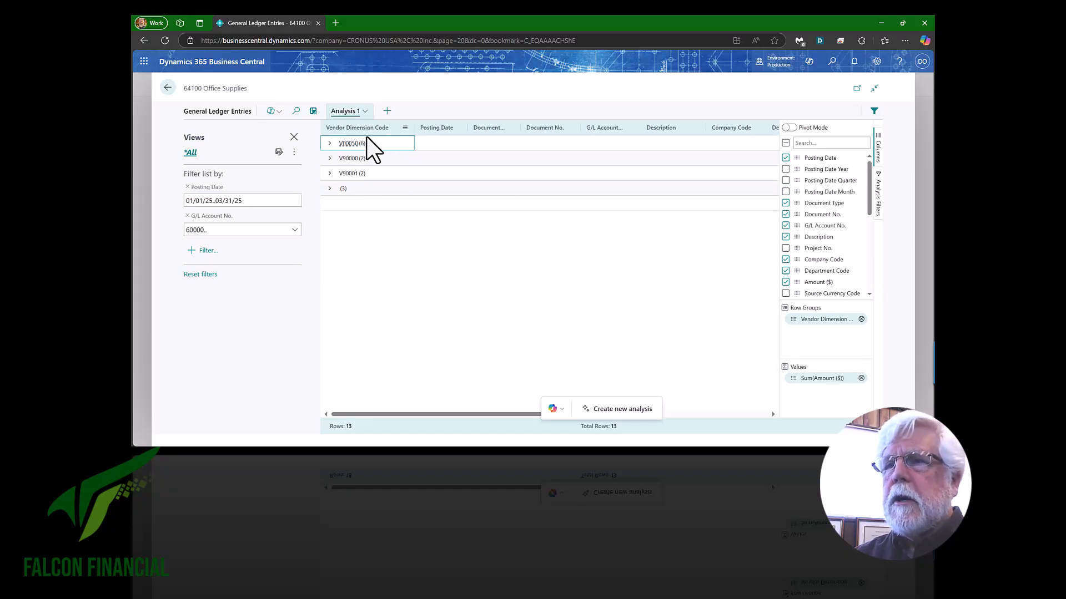
click(329, 144)
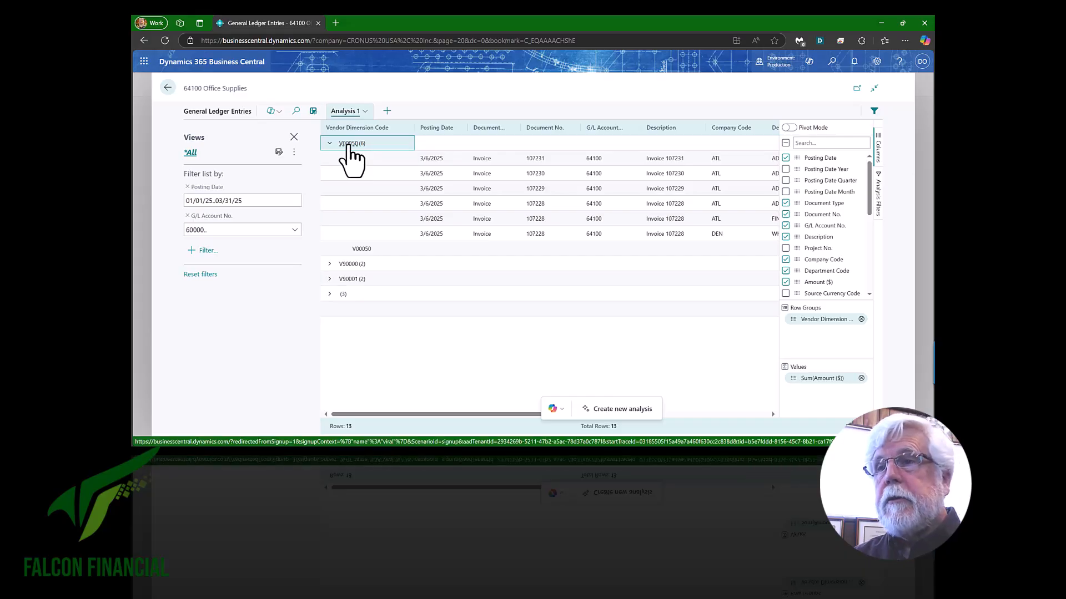
mouse_move(348, 145)
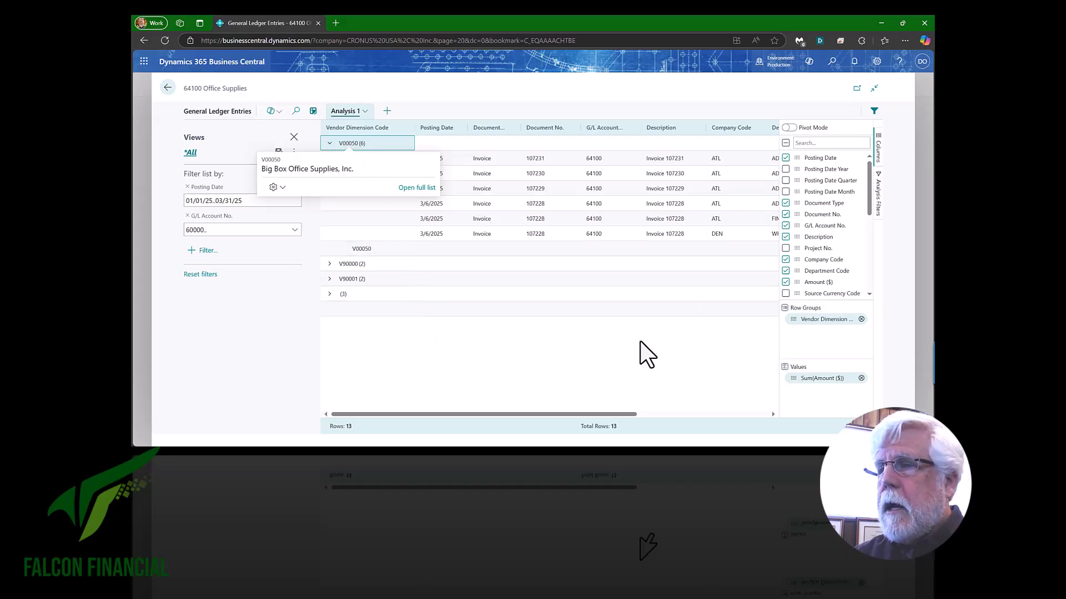
click(293, 136)
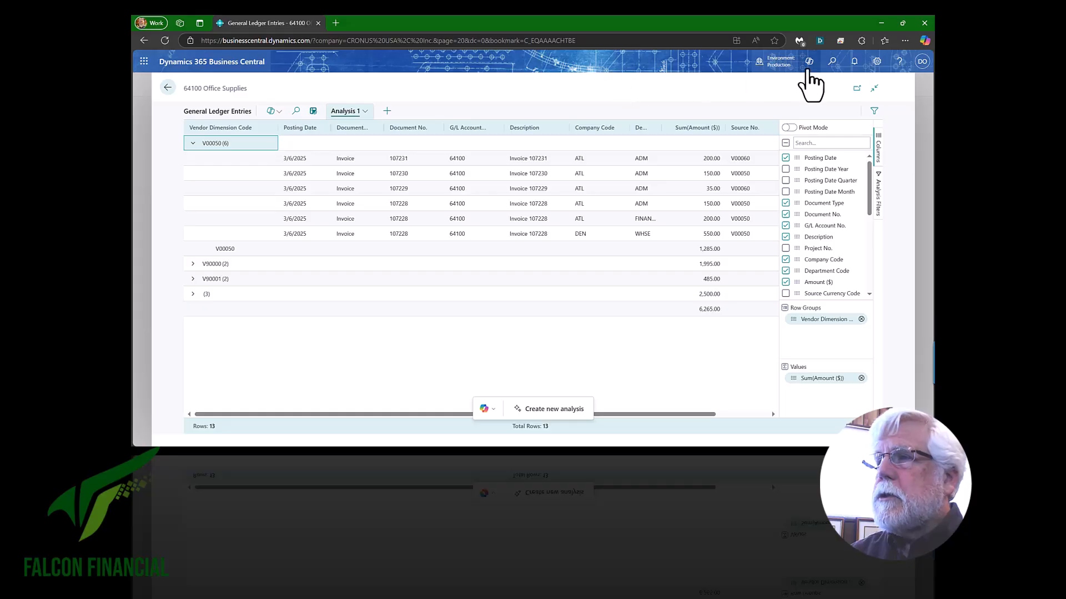
click(168, 87)
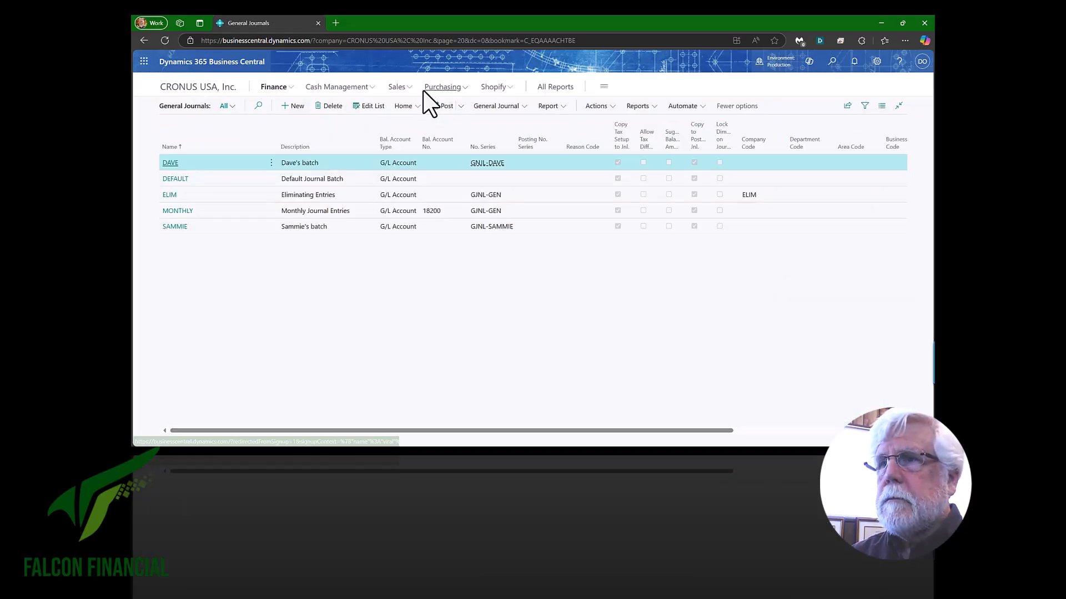
Check the vendor statistics of Big Box Office Supplies, Inc. from the vendor list.
click(438, 89)
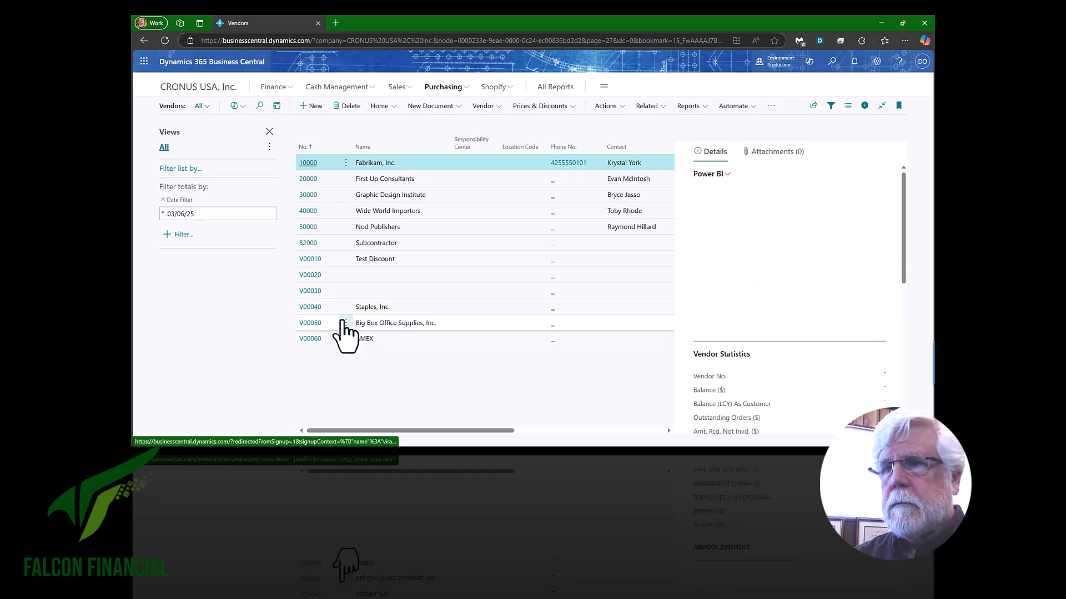
click(336, 325)
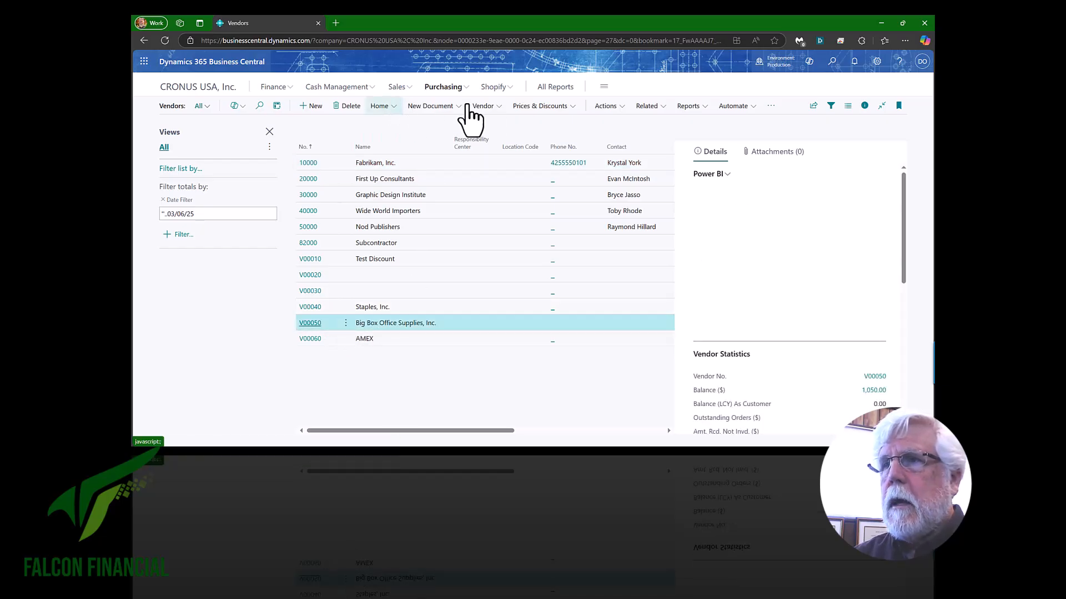
click(498, 106)
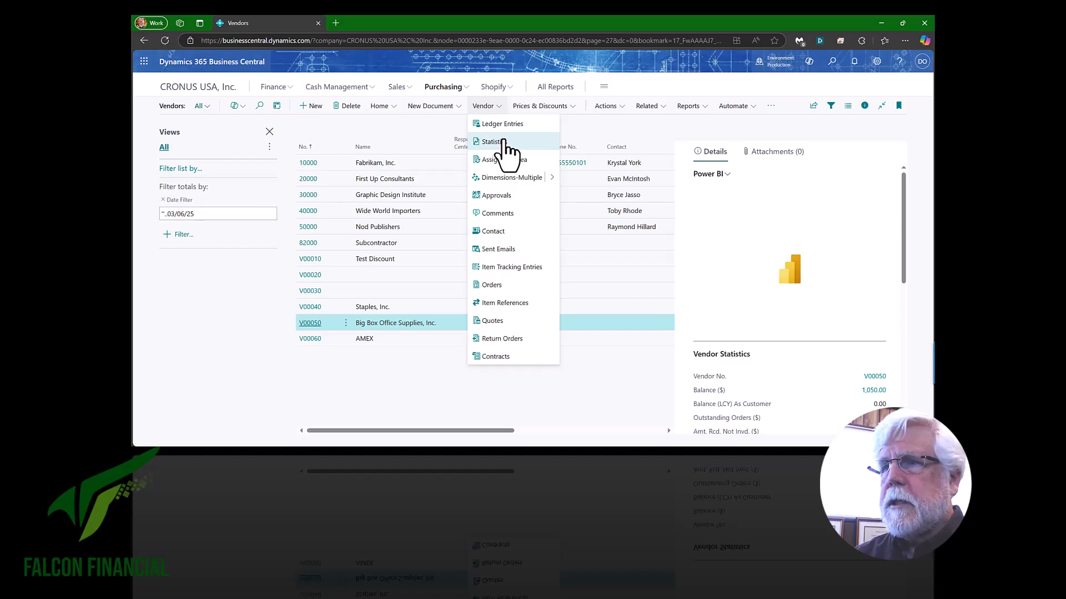
click(491, 142)
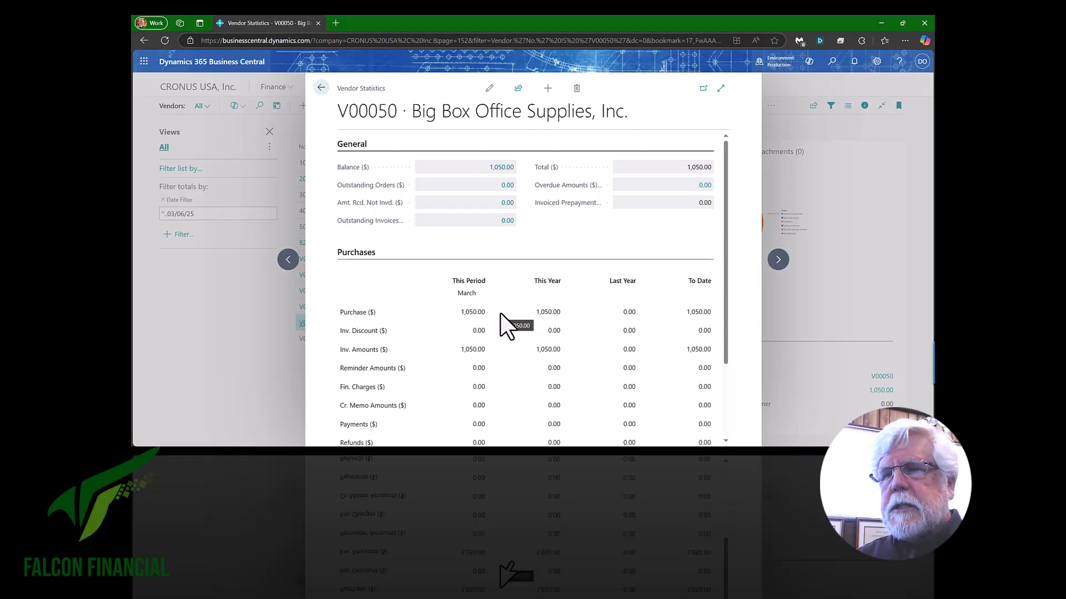
click(321, 88)
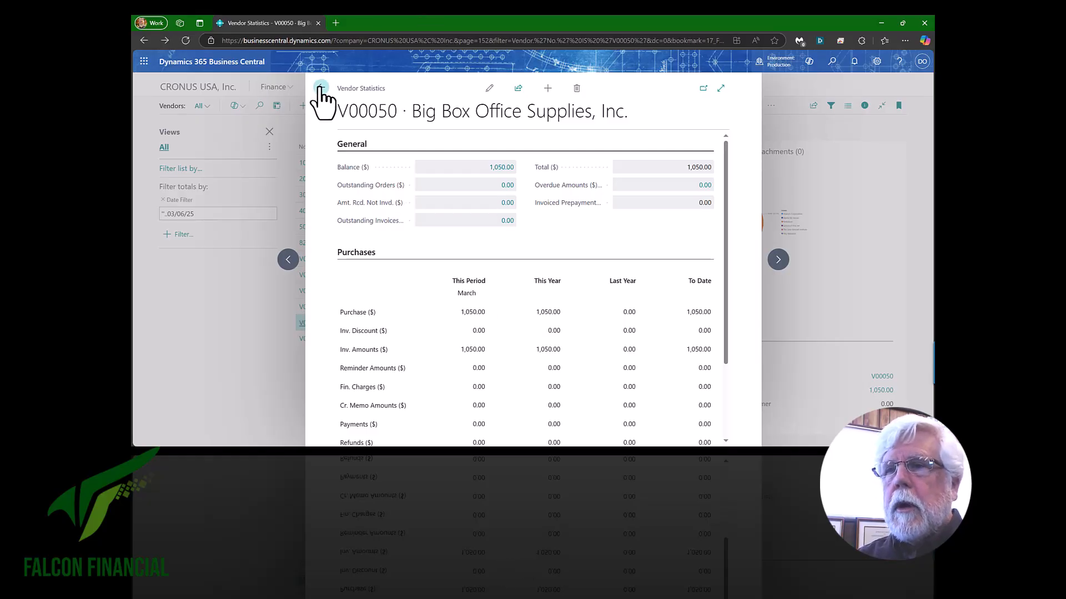